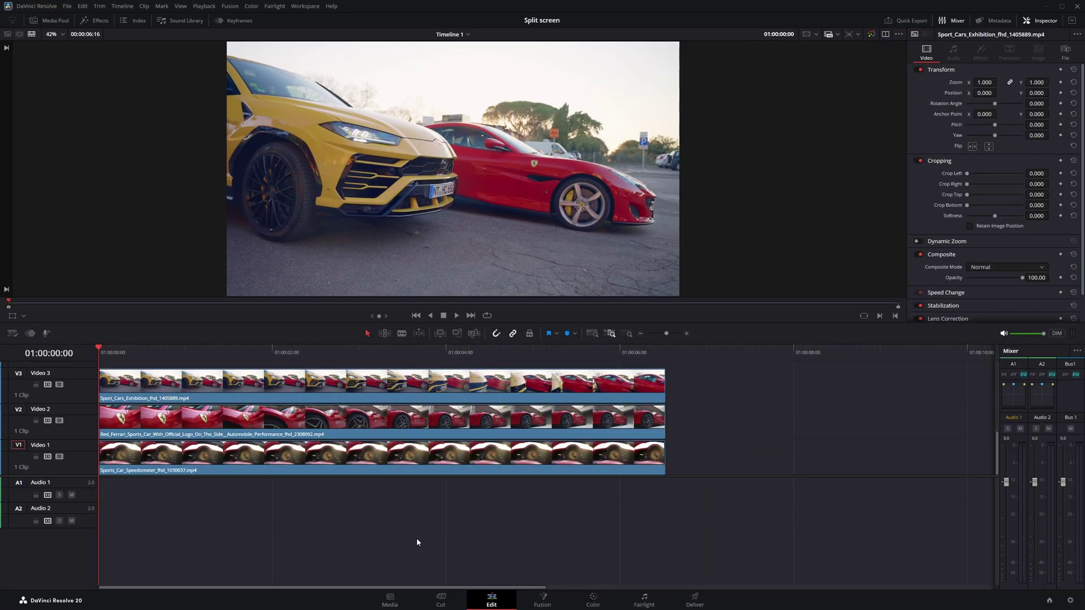
- Disable the Video 2 and Video 3 tracks to show only the speedometer clip, and save the project
left_click(59, 420)
left_click(60, 384)
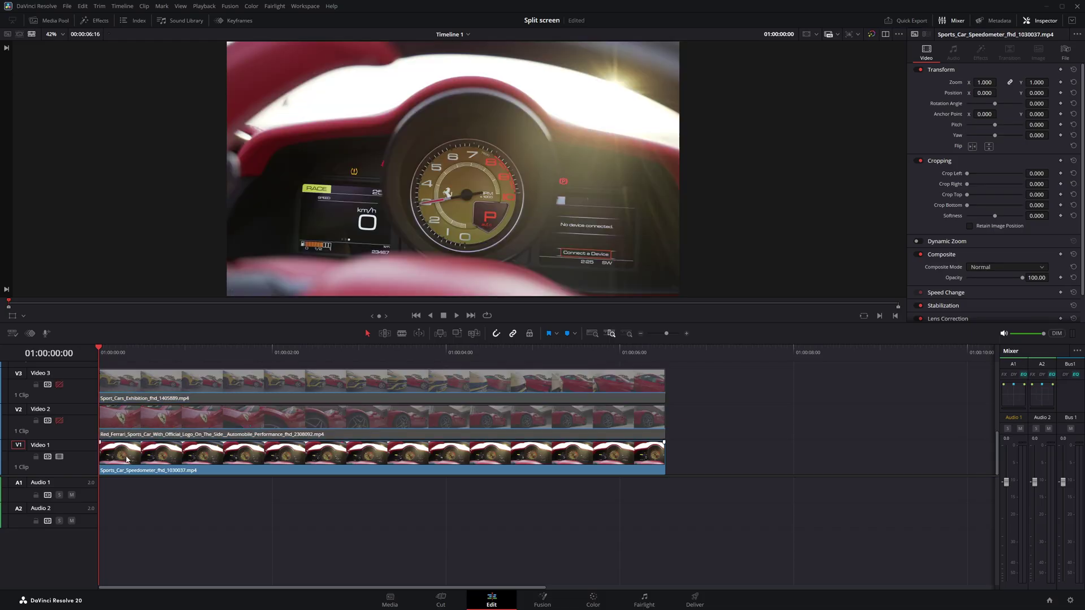
key("ctrl+s")
- Keyframe the position and cropping of the speedometer clip on Video 1 at 01:00:01:05
key("space")
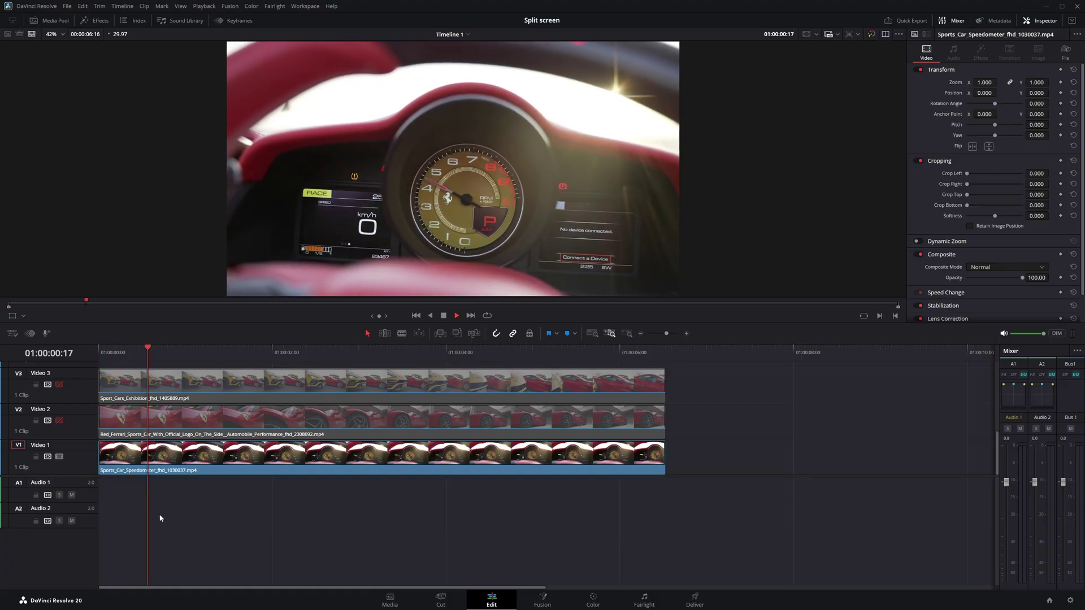
key("space")
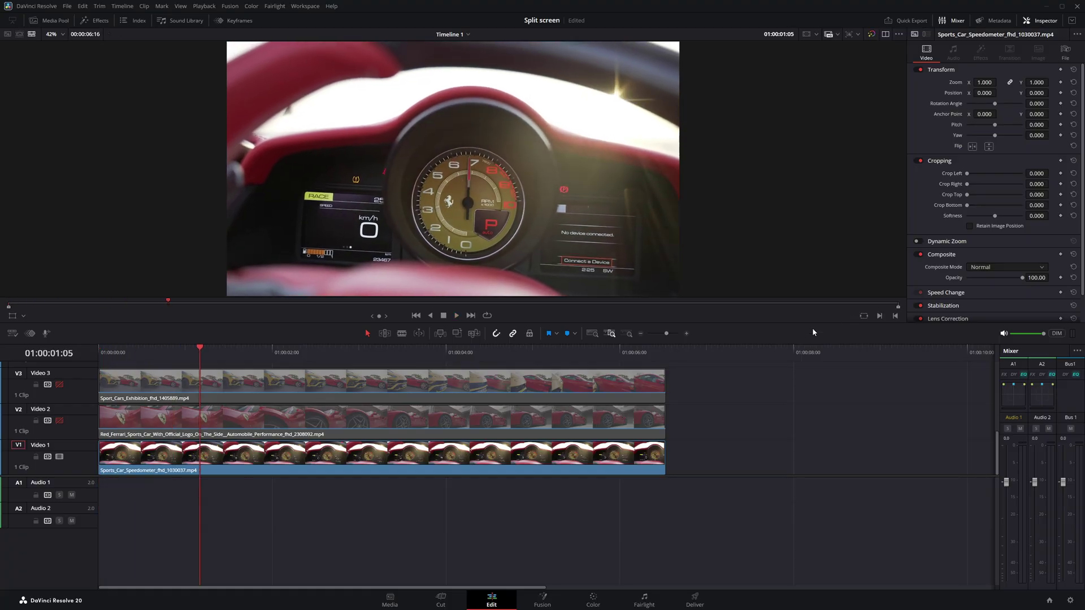
left_click(1061, 93)
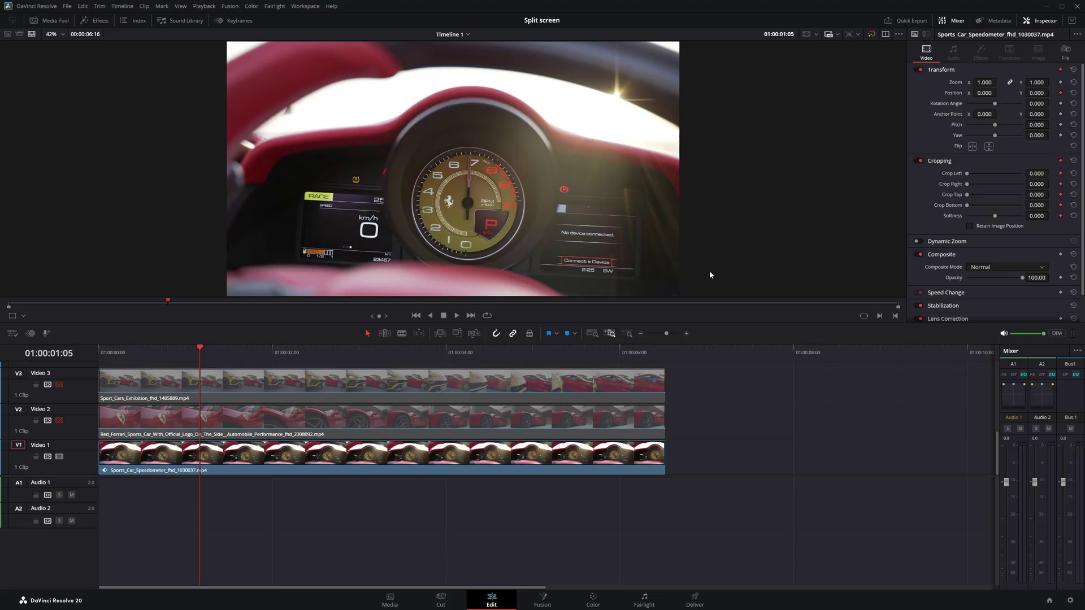
- At 01:00:01:24, crop the speedometer clip 762.1 on the left and 527.6 on the right, and set its X position to -759
key("space")
key("space")
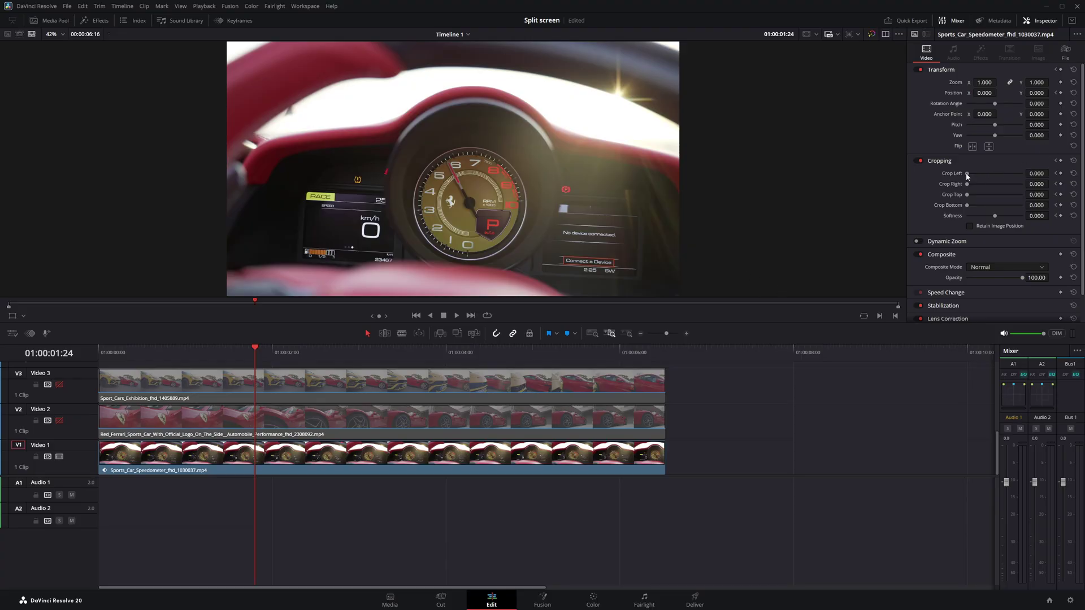
mouse_move(967, 175)
left_mouse_down()
mouse_move(985, 177)
mouse_move(979, 187)
left_mouse_up()
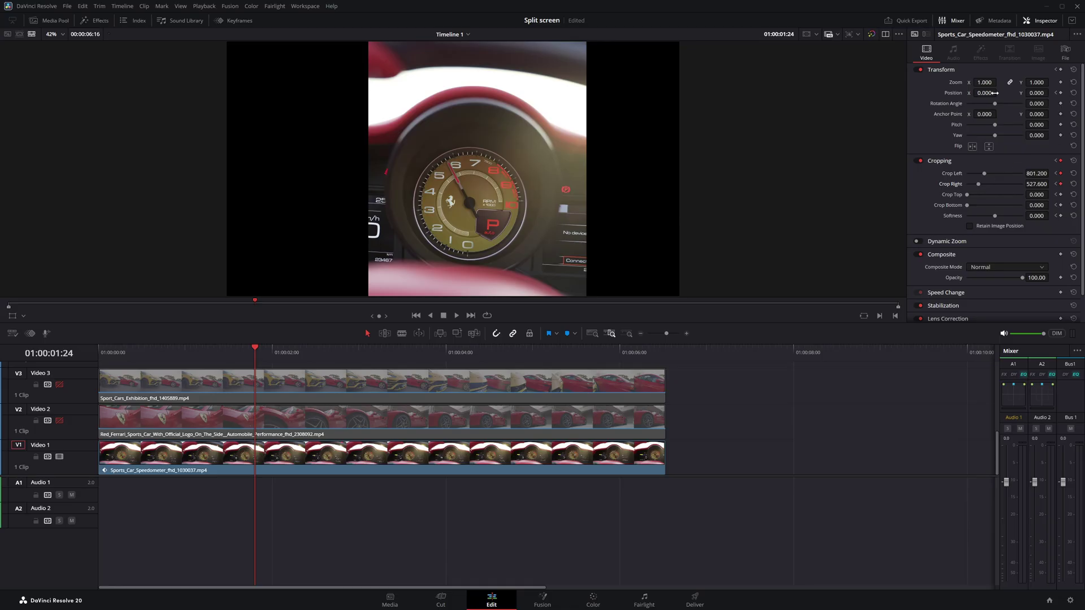
mouse_move(985, 93)
left_mouse_down()
mouse_move(962, 93)
mouse_move(1003, 93)
left_mouse_up()
left_click_drag(988, 174, 985, 175)
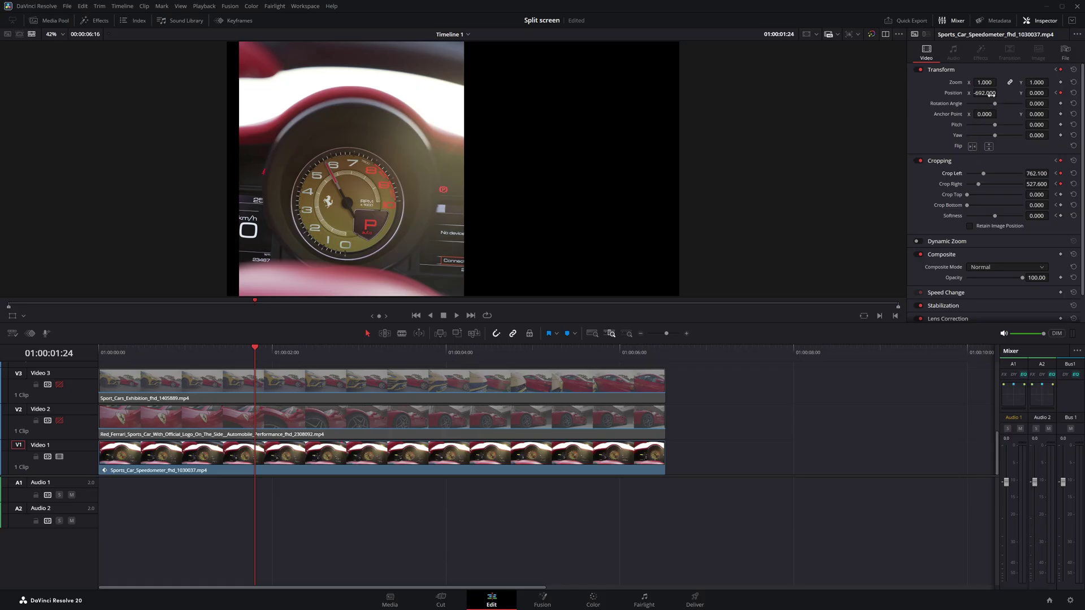
left_click_drag(991, 94, 999, 93)
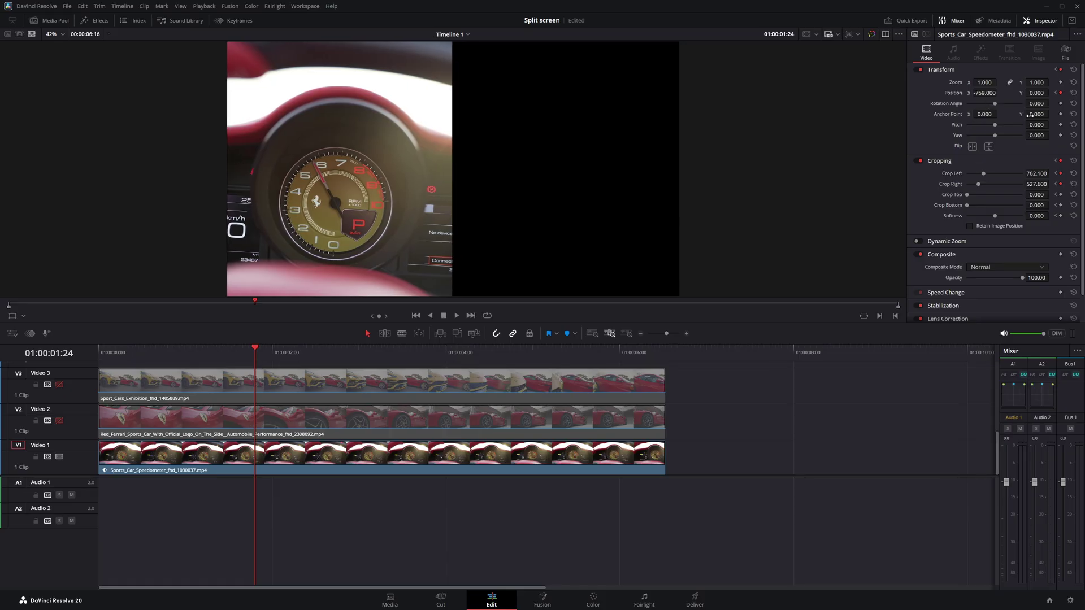
- Play back the speedometer clip's crop and slide animation from near the start of the timeline
left_click_drag(256, 351, 112, 369)
key("space")
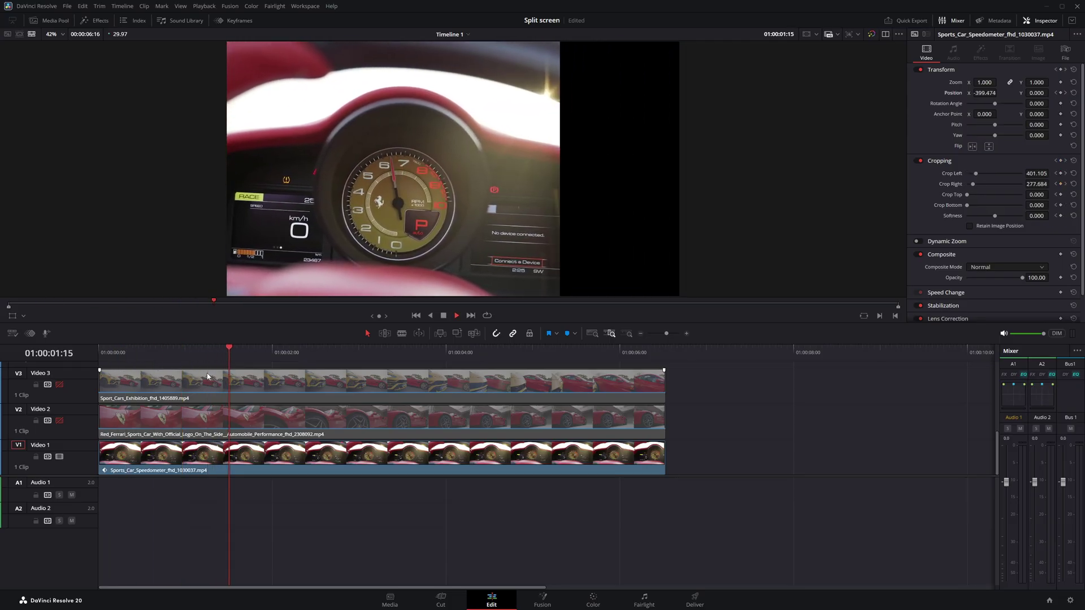
key("space")
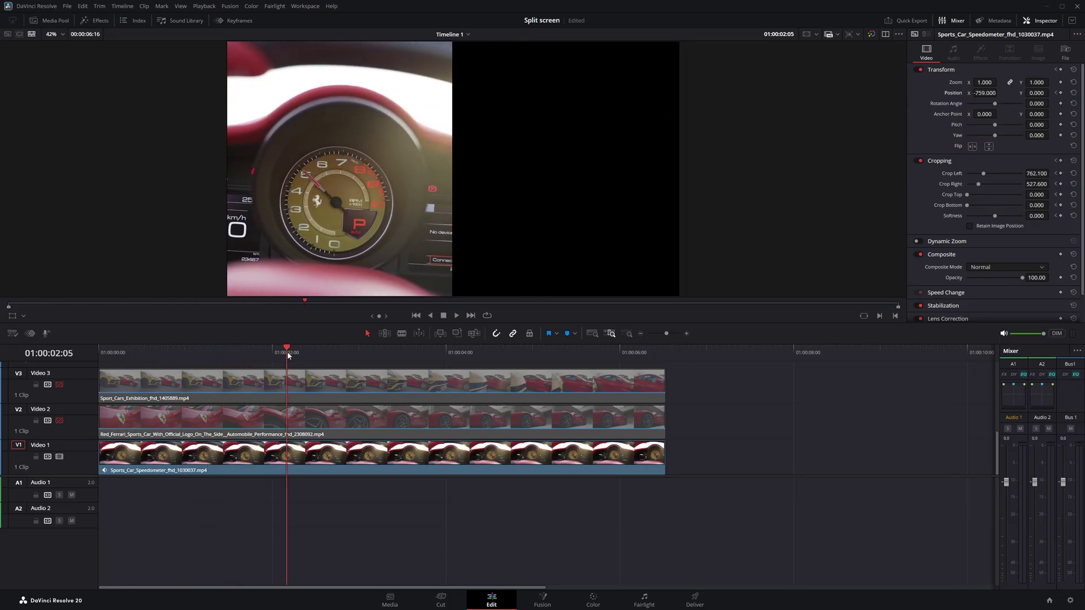
- Enable the Video 2 track at 01:00:01:24, save the project, and select the red Ferrari clip
left_click_drag(287, 352, 255, 351)
left_click(59, 420)
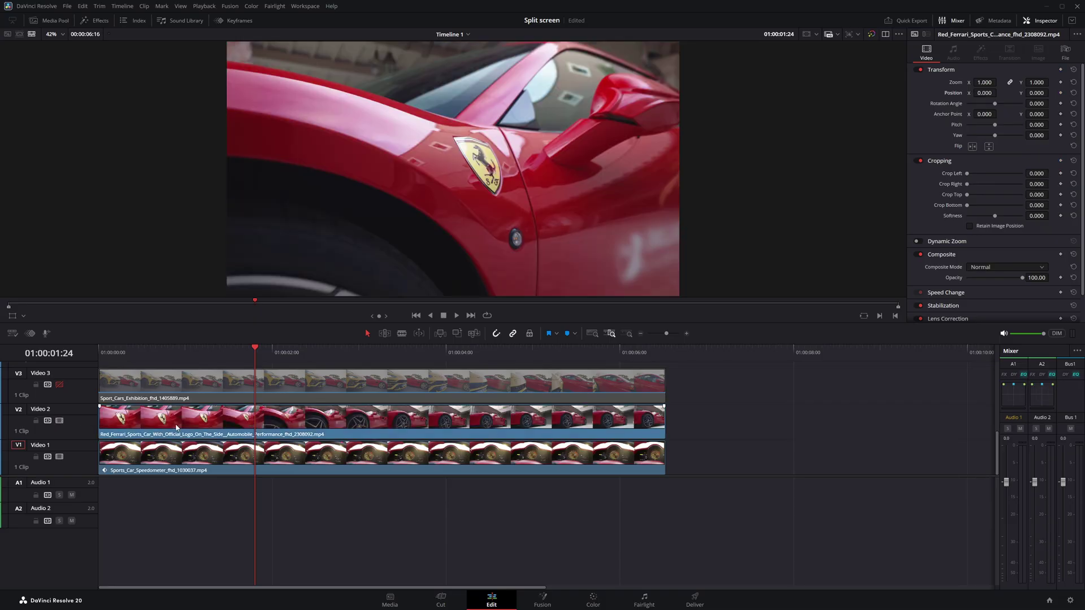
key("ctrl+s")
left_click(563, 425)
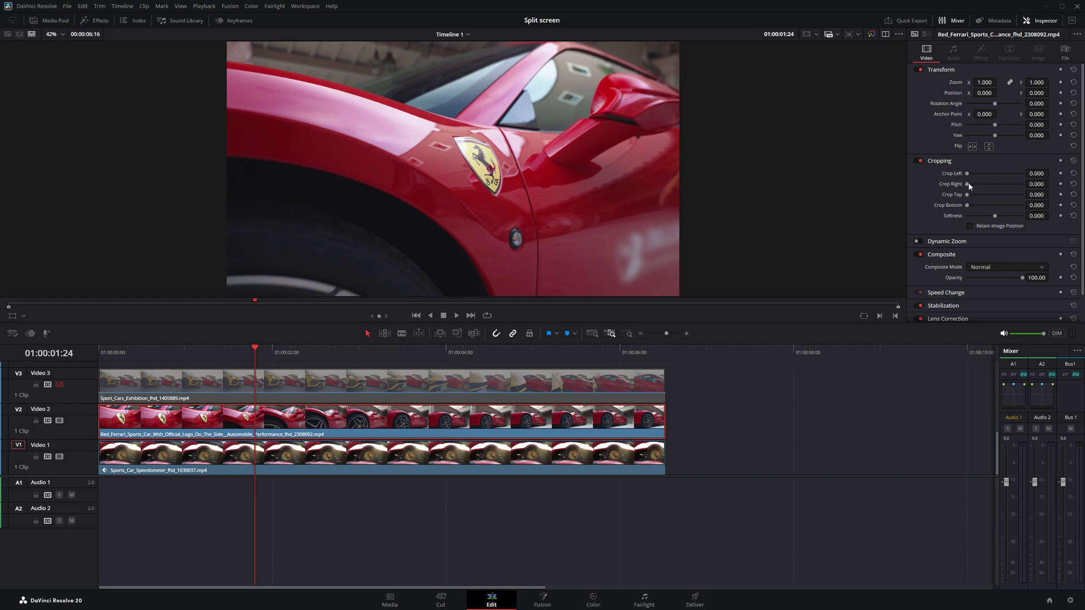
- Crop the red Ferrari clip 938 on the left and 254 on the right, and set its X position to 336
mouse_move(967, 175)
left_mouse_down()
mouse_move(988, 179)
mouse_move(973, 188)
left_mouse_up()
left_click_drag(979, 94, 1080, 94)
left_click_drag(1015, 92, 1009, 93)
left_click_drag(986, 174, 992, 167)
mouse_move(989, 93)
left_mouse_down()
mouse_move(962, 93)
mouse_move(990, 93)
left_mouse_up()
key("ctrl+z")
left_click_drag(987, 174, 987, 173)
left_click_drag(1001, 93, 981, 93)
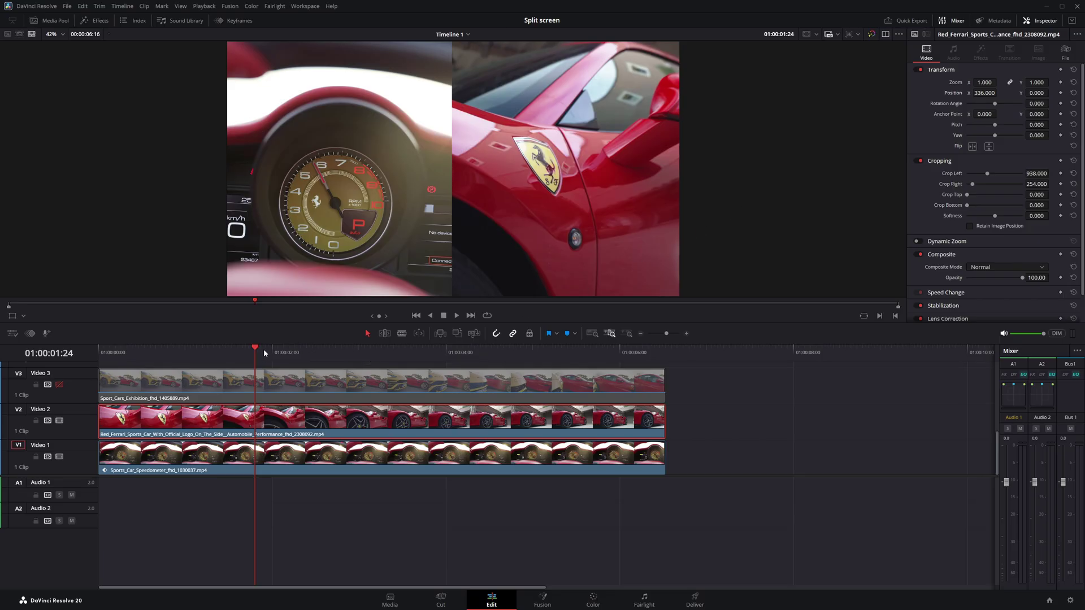
- Shift the red Ferrari clip out of frame to X position 1629 and keyframe its position at 01:00:01:05
left_click_drag(257, 349, 97, 373)
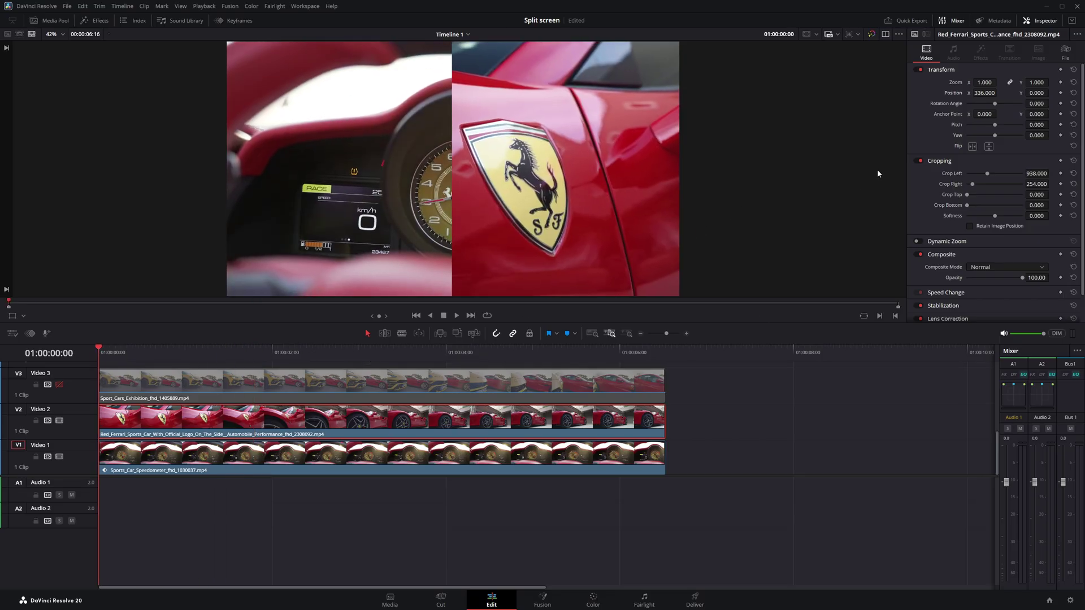
left_click_drag(984, 92, 999, 92)
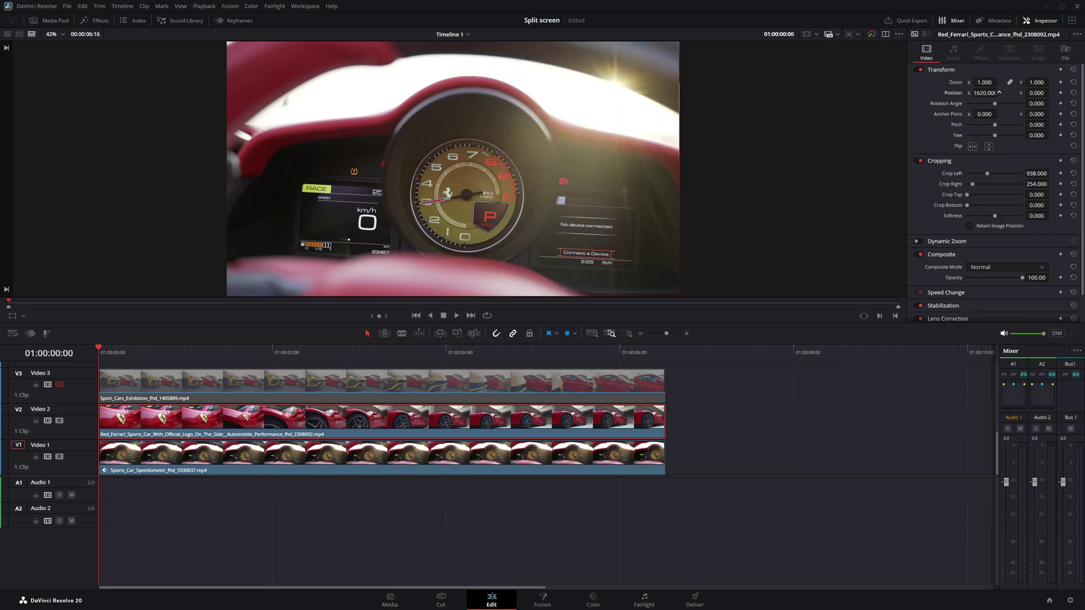
key("space")
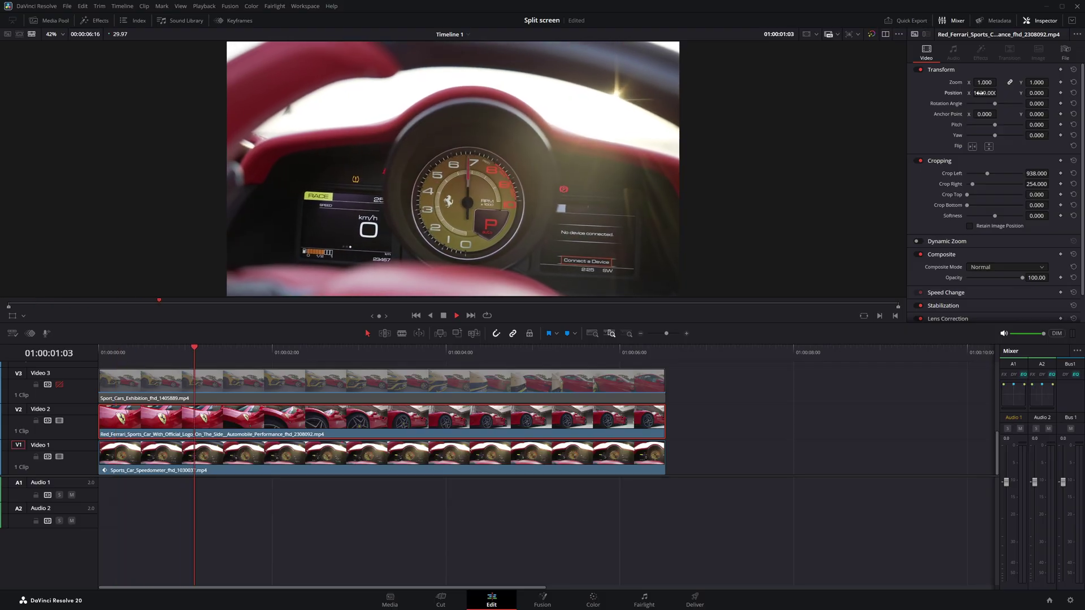
key("Left")
key("Left")
key("Left")
key("Left")
key("Left")
key("Left")
key("Left")
key("Left")
key("Left")
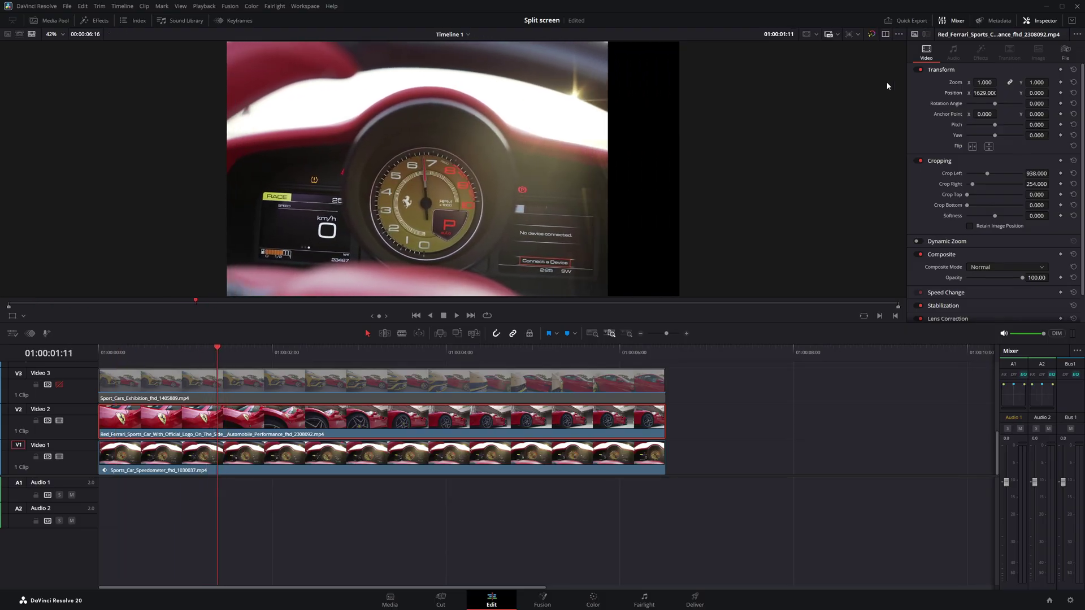
key("Left")
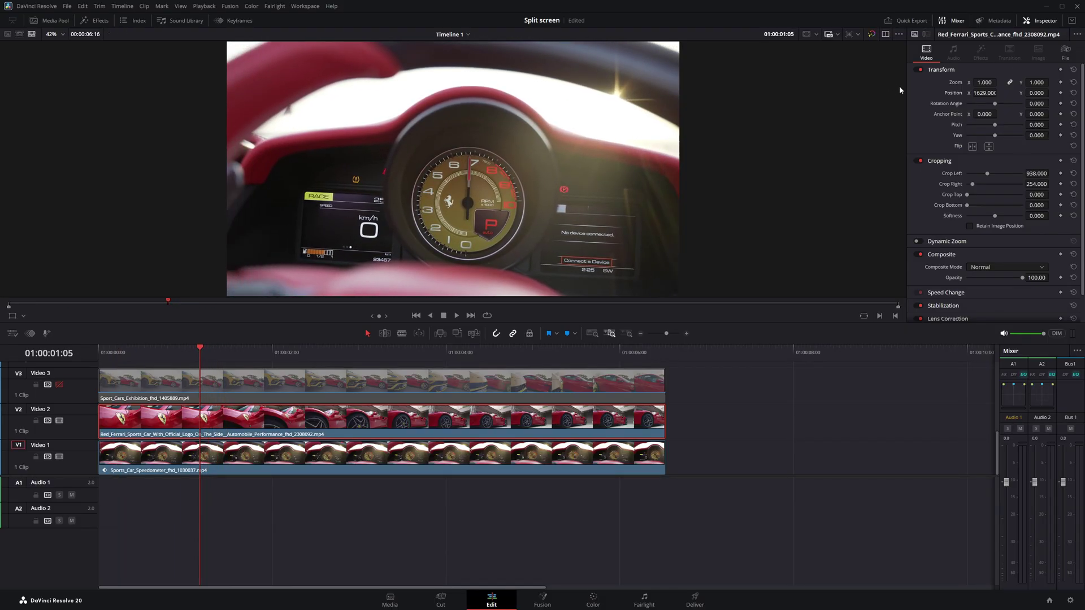
key("ctrl+s")
left_click(1061, 93)
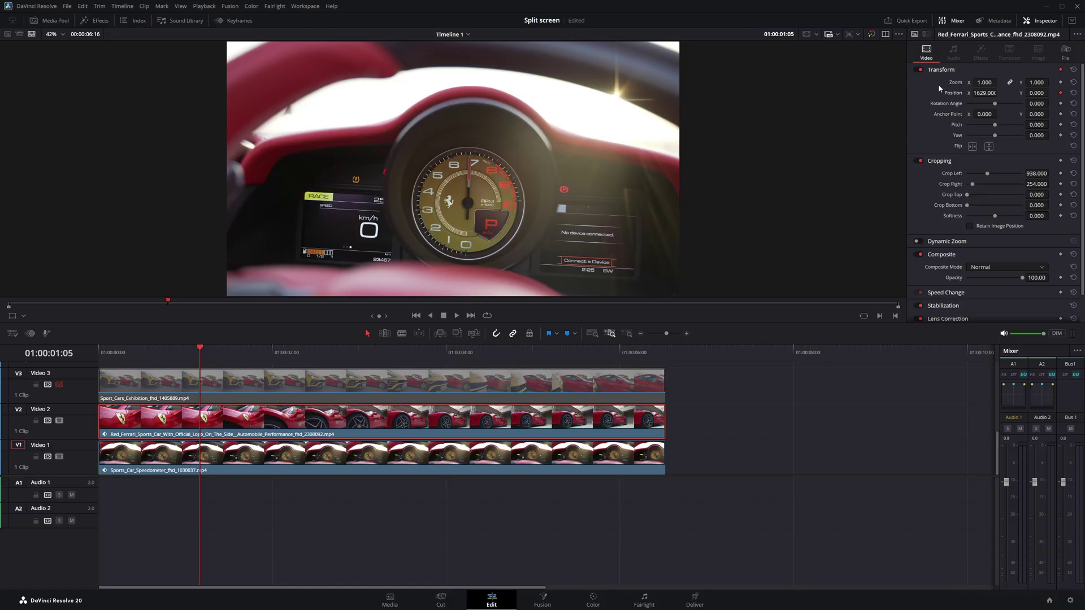
- At 01:00:01:07, set the red Ferrari clip's X position to about 1487 so it meets the speedometer clip's edge
key("Right")
key("Right")
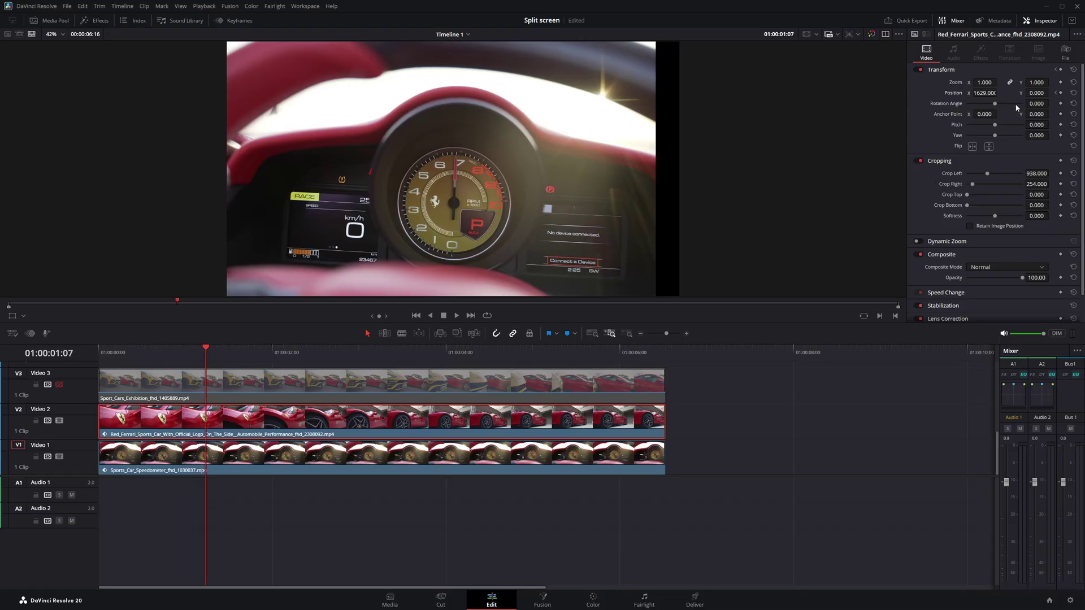
left_click_drag(986, 93, 1002, 93)
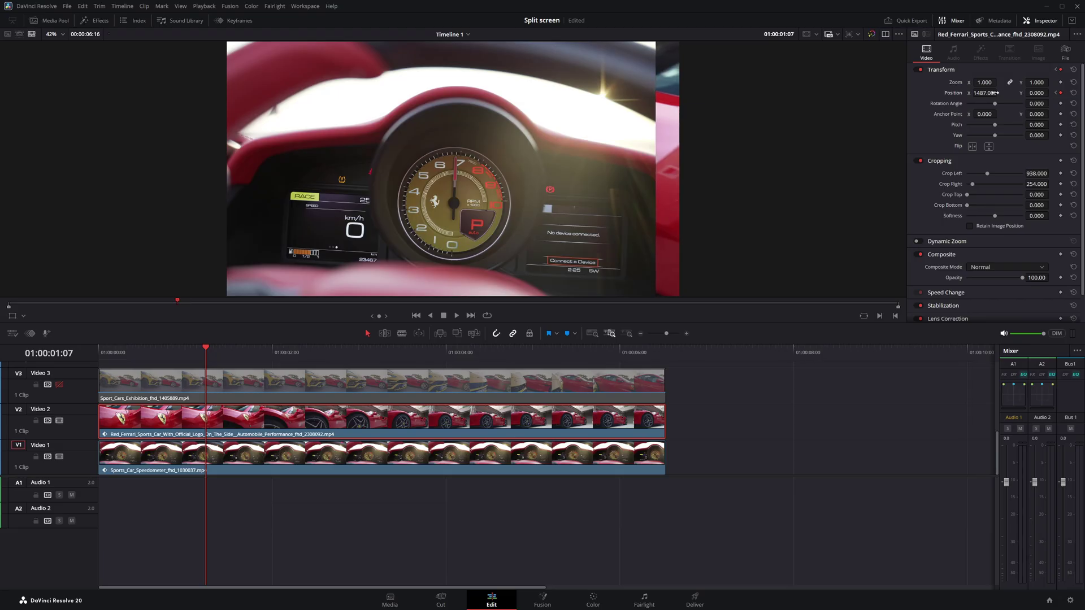
- Adjust the red Ferrari clip's X position at frames up to 01:00:01:24 to close the gap, ending at 336
key("Right")
key("Right")
key("Right")
key("Right")
mouse_move(1001, 93)
left_mouse_down()
mouse_move(984, 92)
mouse_move(999, 94)
left_mouse_up()
key("Right")
key("Right")
key("Right")
key("Right")
key("Right")
key("Right")
key("Right")
key("Right")
key("Right")
key("Right")
key("Right")
key("Right")
key("Right")
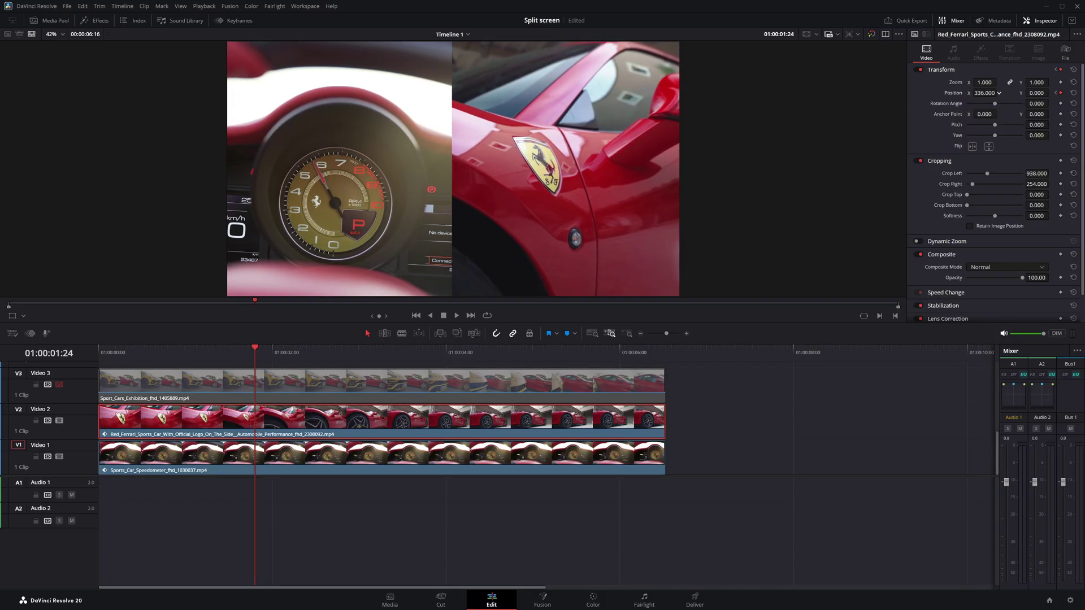
- Play back the two-clip split-screen transition from 01:00:00:29 and stop at 01:00:02:19
left_click_drag(262, 356, 179, 367)
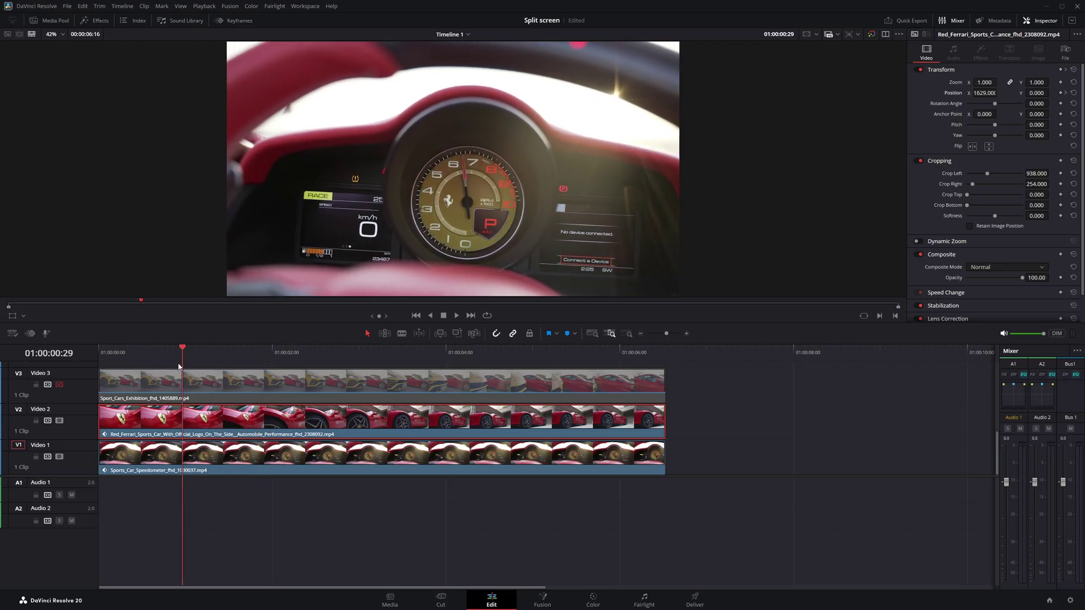
key("space")
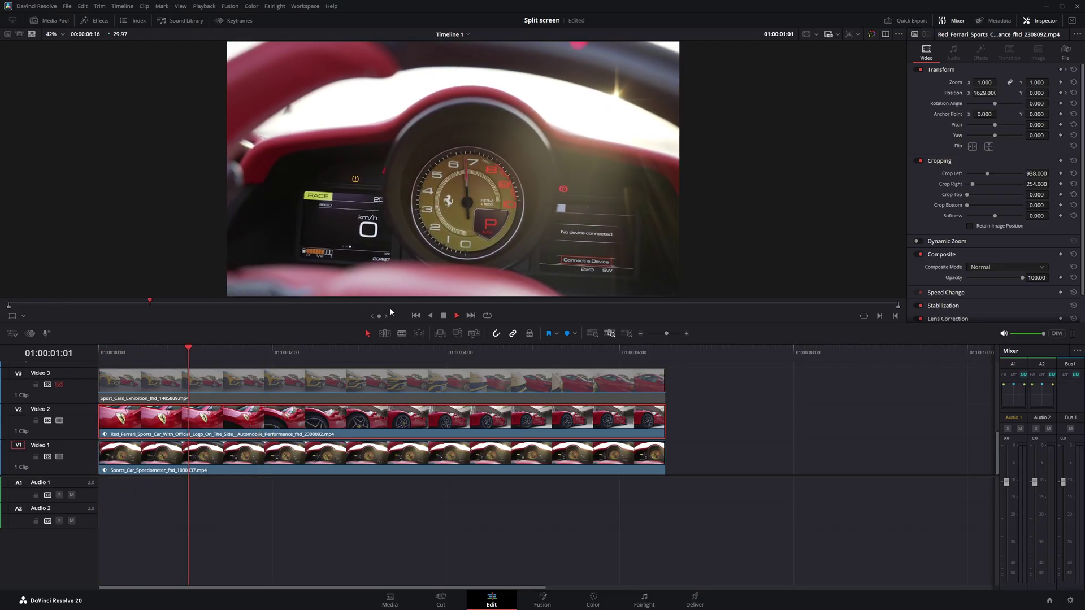
key("space")
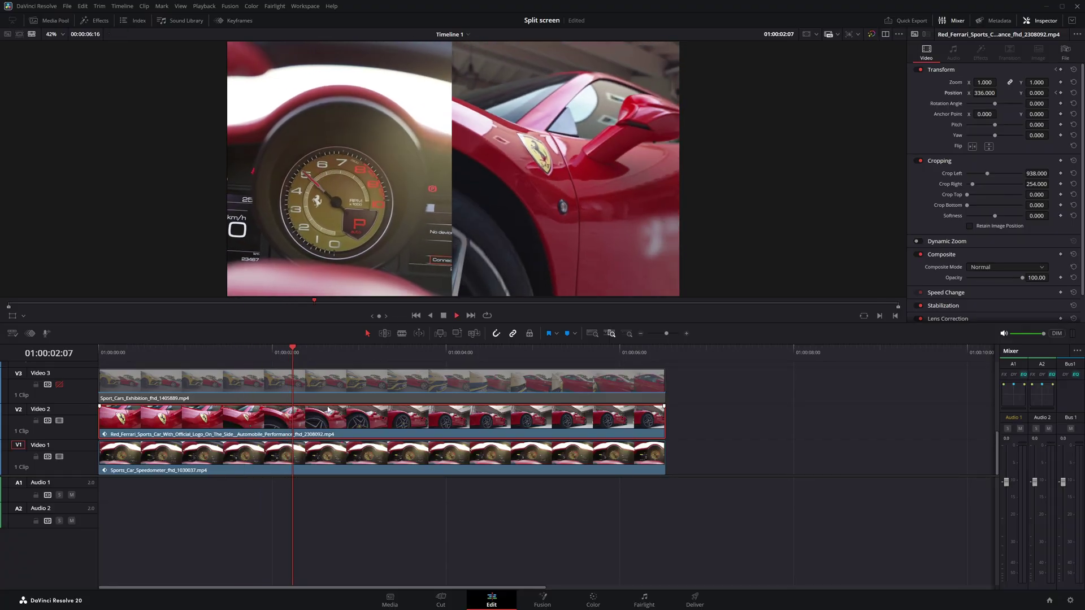
key("space")
key("space")
key("space")
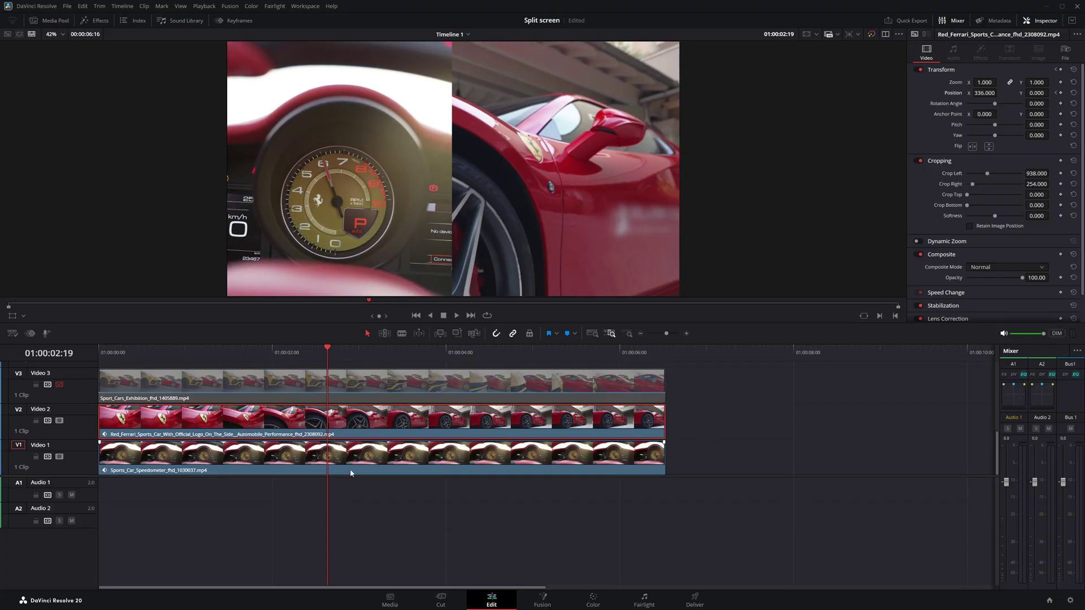
- Split the red Ferrari clip on Video 2 at 01:00:02:19 and save the project
key("b")
left_click(332, 428)
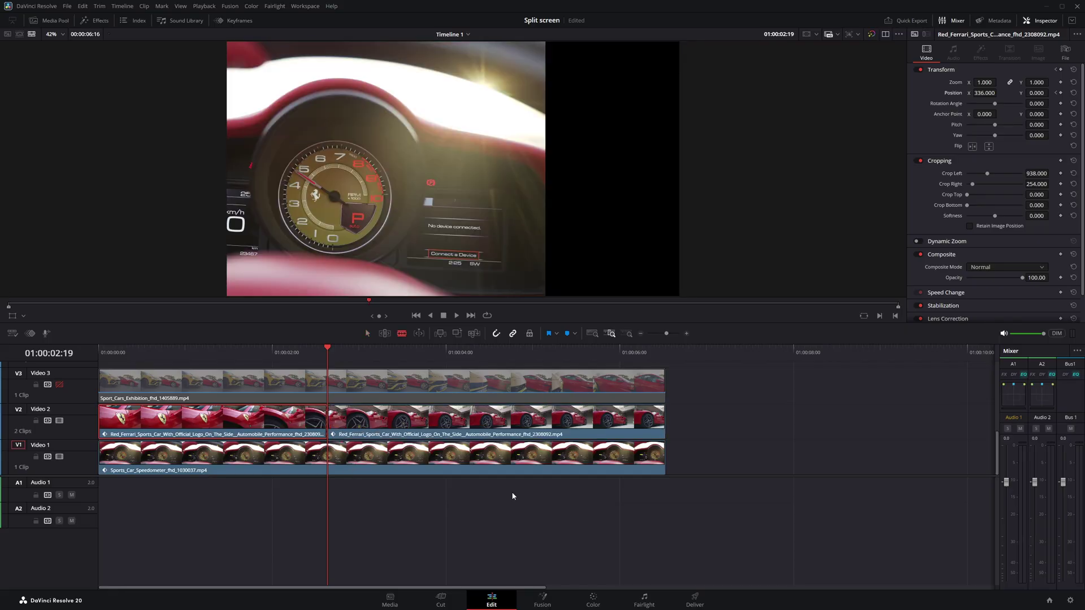
key("ctrl+s")
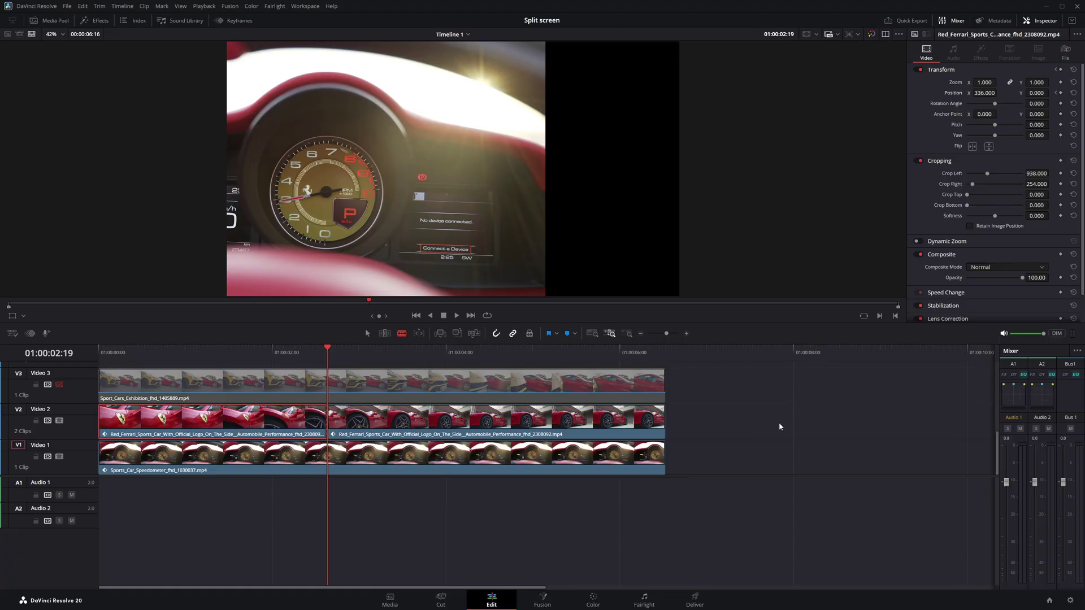
- Keyframe the position and cropping of the second red Ferrari segment at 01:00:02:28
key("space")
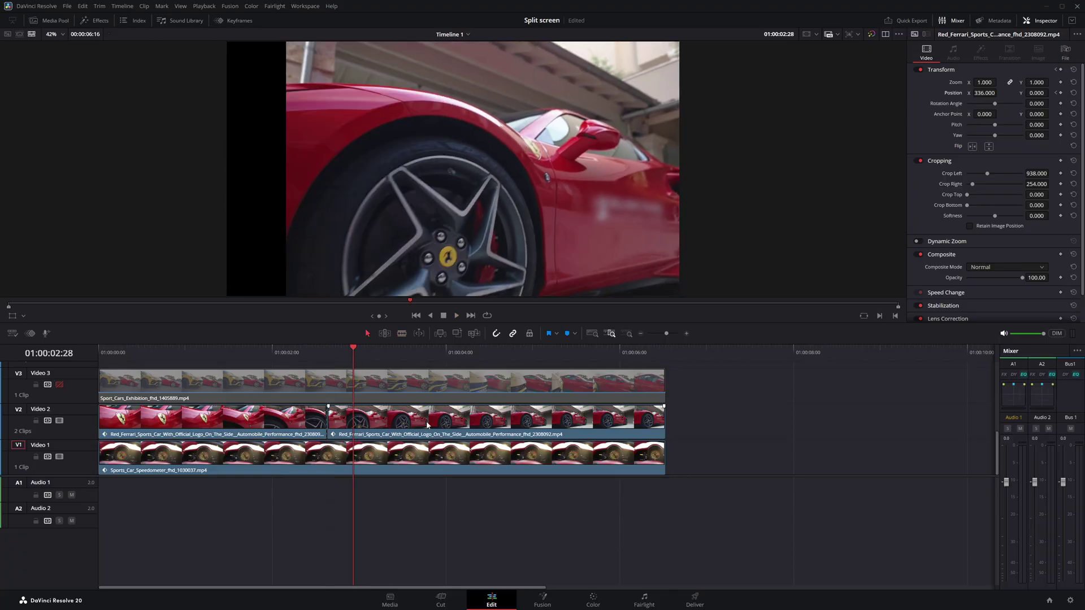
left_click(428, 425)
left_click(1061, 93)
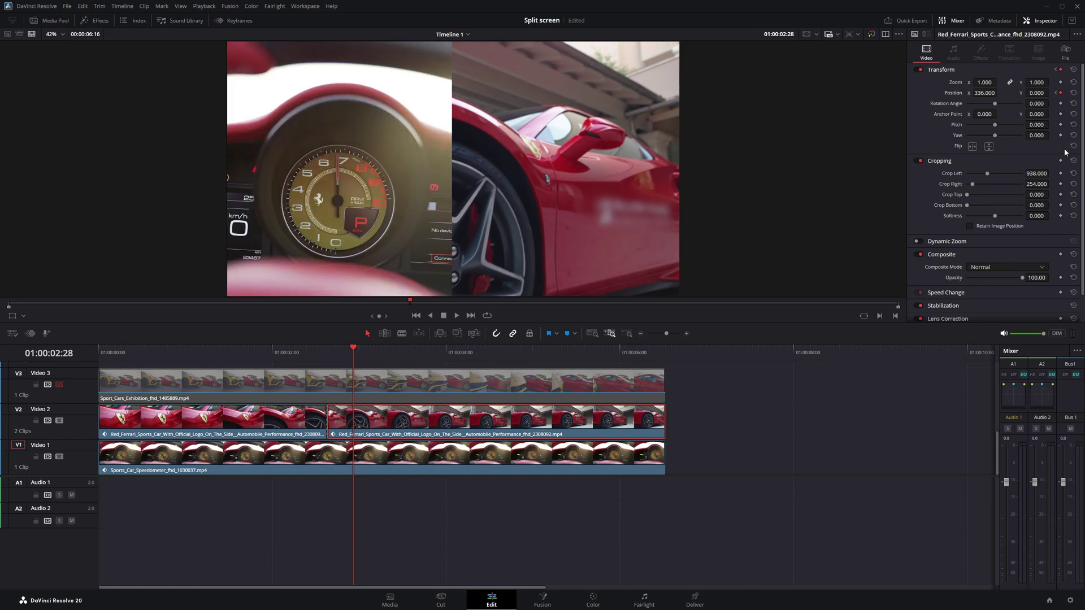
left_click(1061, 161)
- At 01:00:03:14, crop the second Ferrari segment 428.7 at the top and 240.8 at the bottom, and set its Y position to -251
key("space")
key("space")
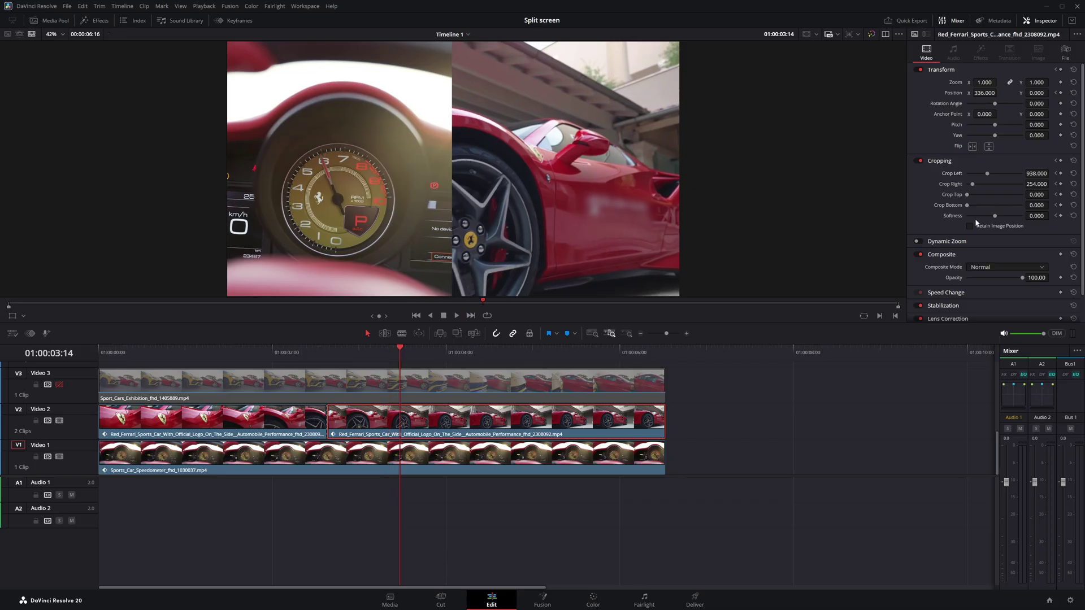
left_click_drag(969, 195, 979, 208)
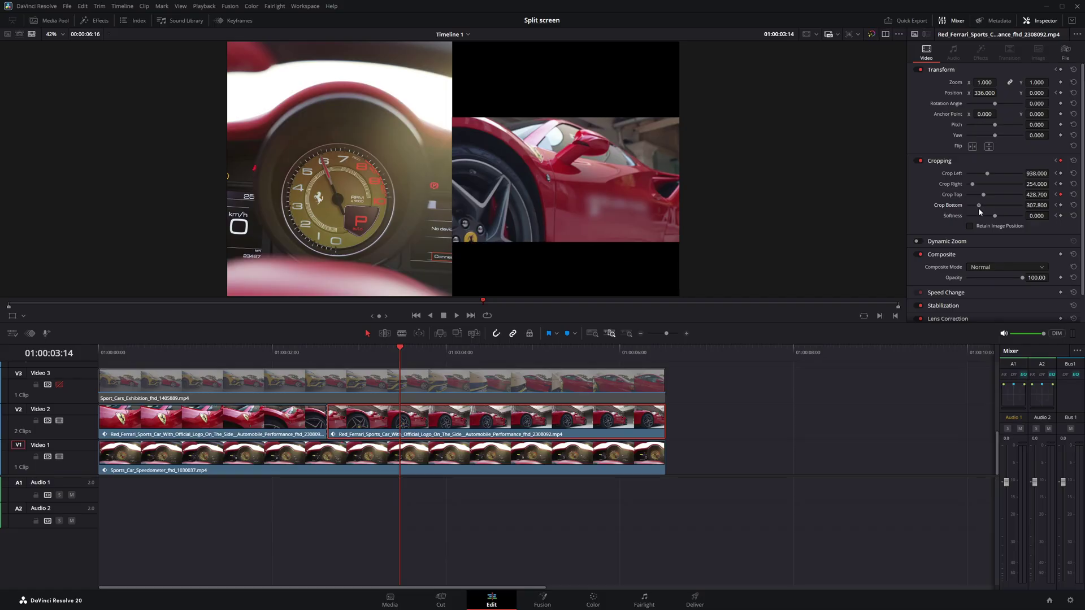
left_click_drag(1037, 93, 1060, 94)
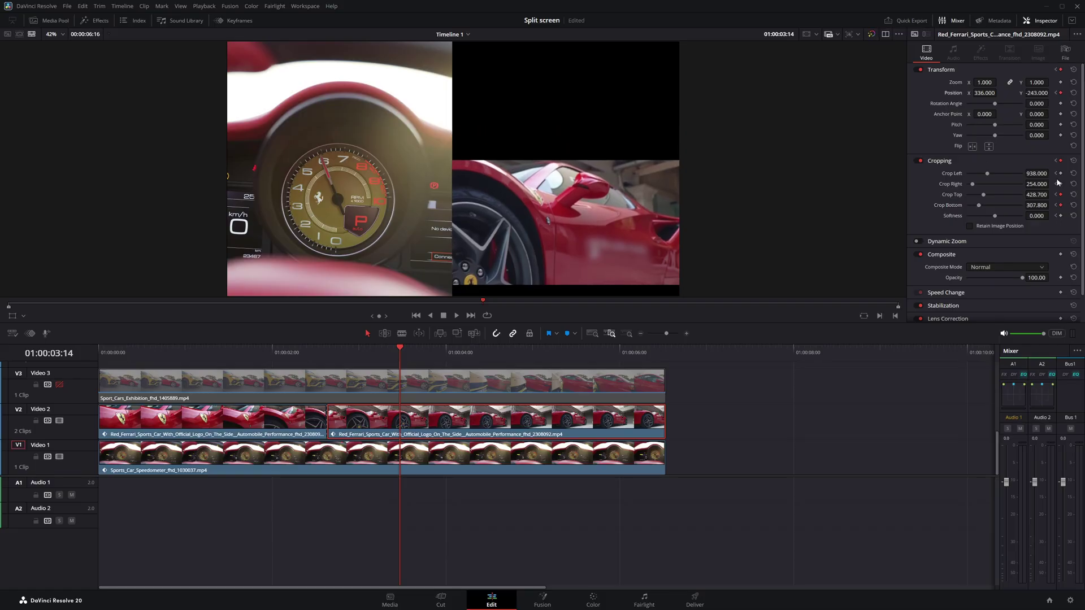
left_click_drag(1037, 205, 999, 206)
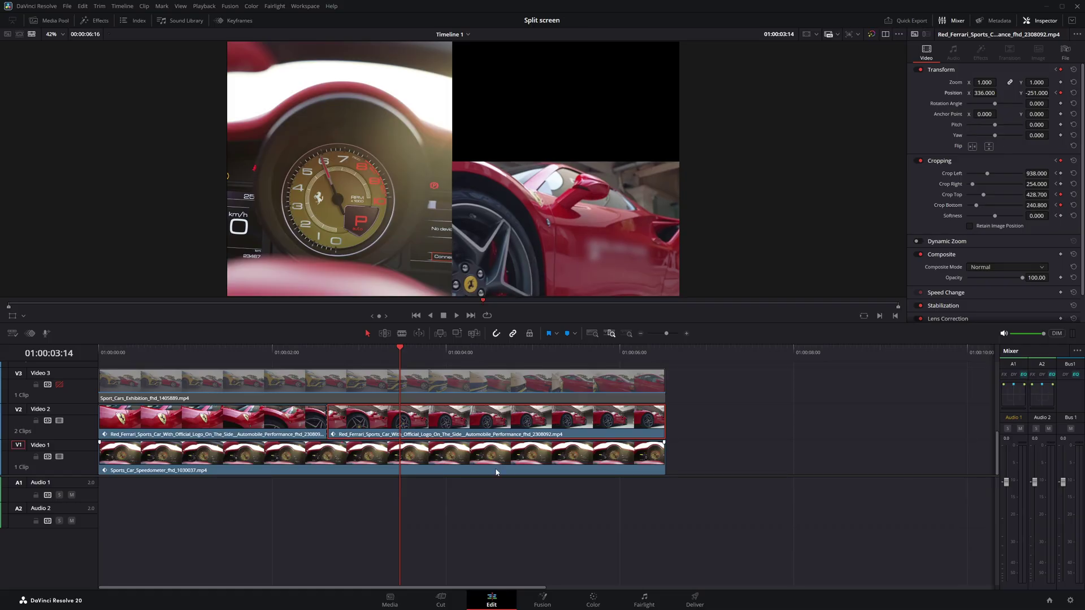
- Play back the second Ferrari segment's crop animation, and return to its start at 01:00:02:19
left_click_drag(402, 347, 300, 364)
key("space")
key("space")
left_click_drag(439, 350, 328, 380)
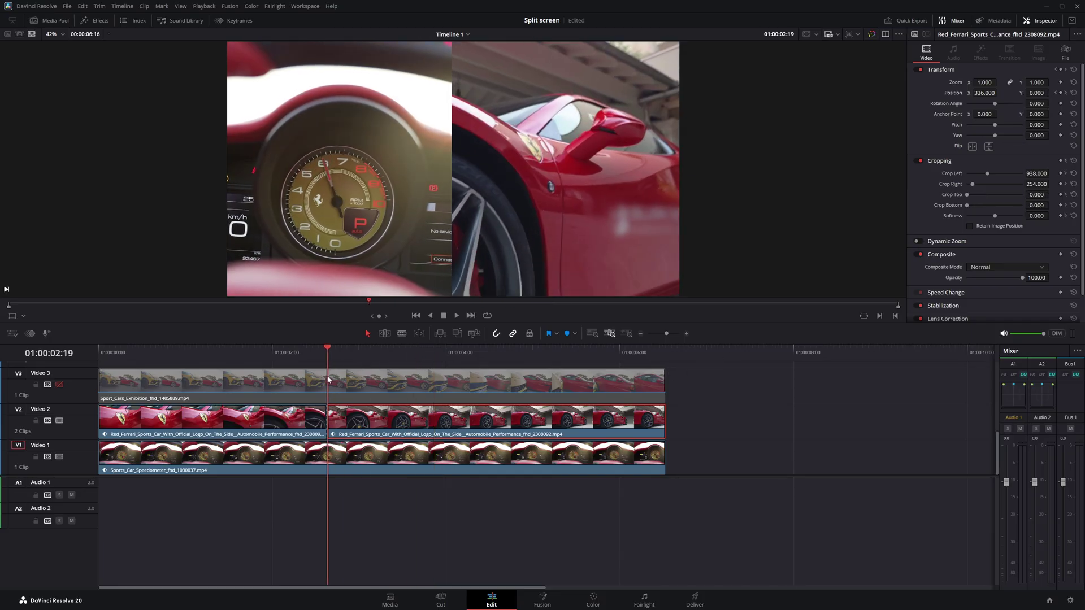
- Re-enable Video 3, set its car exhibition clip's zoom to 0.520 and position to X 656, Y 416, and save the project
left_click(59, 384)
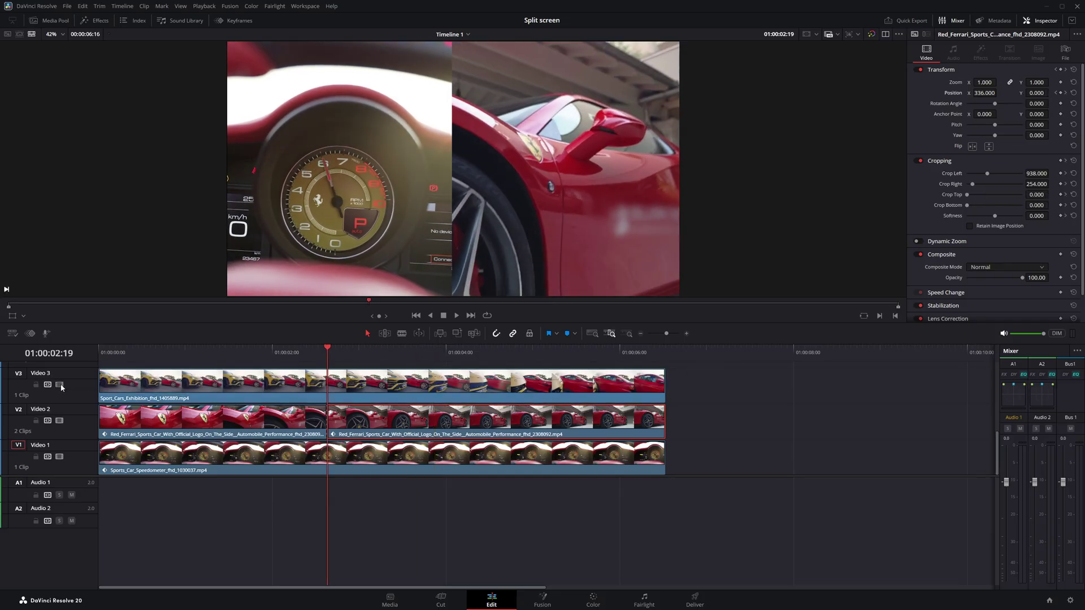
left_click(515, 377)
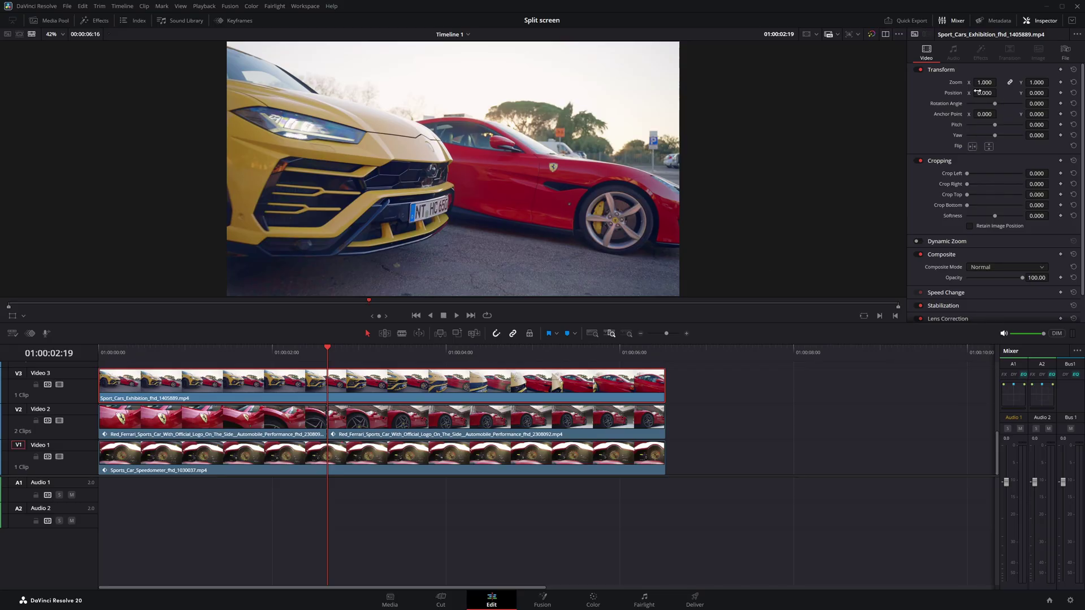
left_click_drag(982, 83, 955, 83)
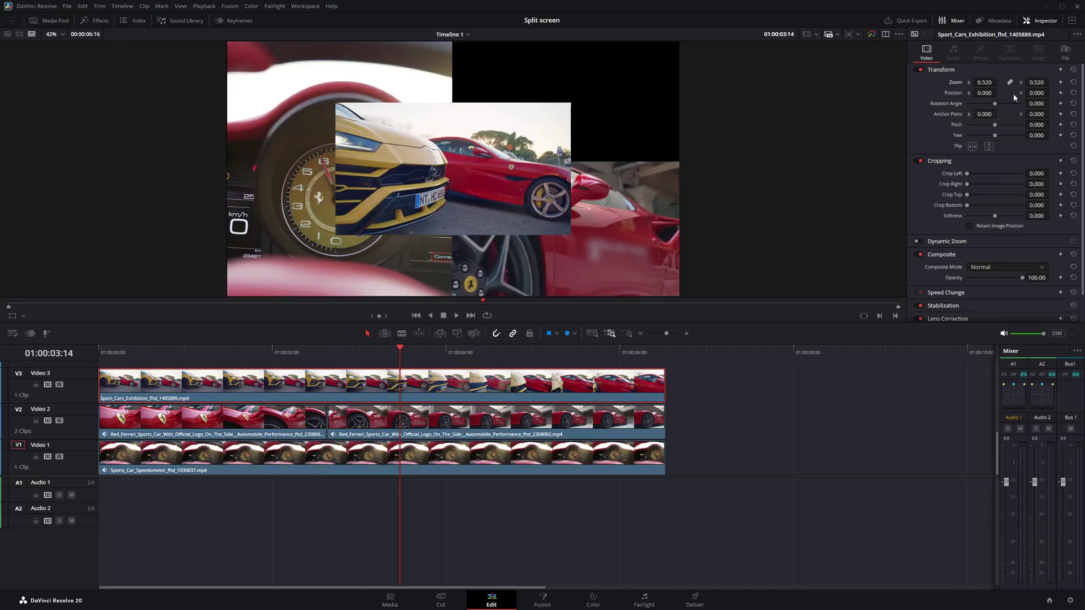
left_click_drag(985, 92, 1065, 93)
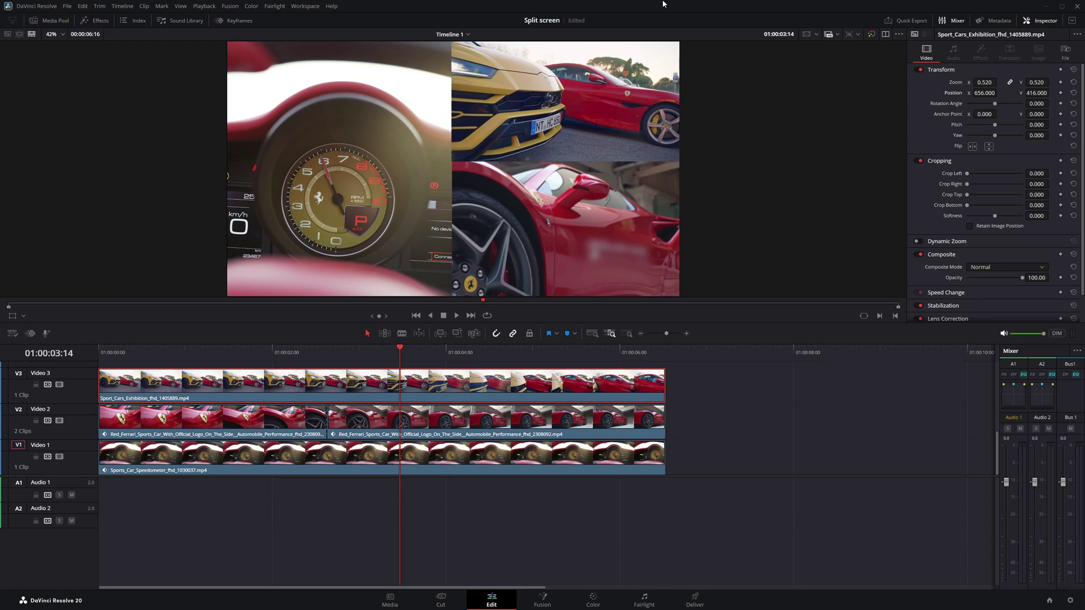
key("ctrl+s")
- Set the exhibition clip's Y position to 1098 and keyframe its position at 01:00:02:29
left_click_drag(1037, 92, 1052, 93)
left_click_drag(395, 353, 356, 357)
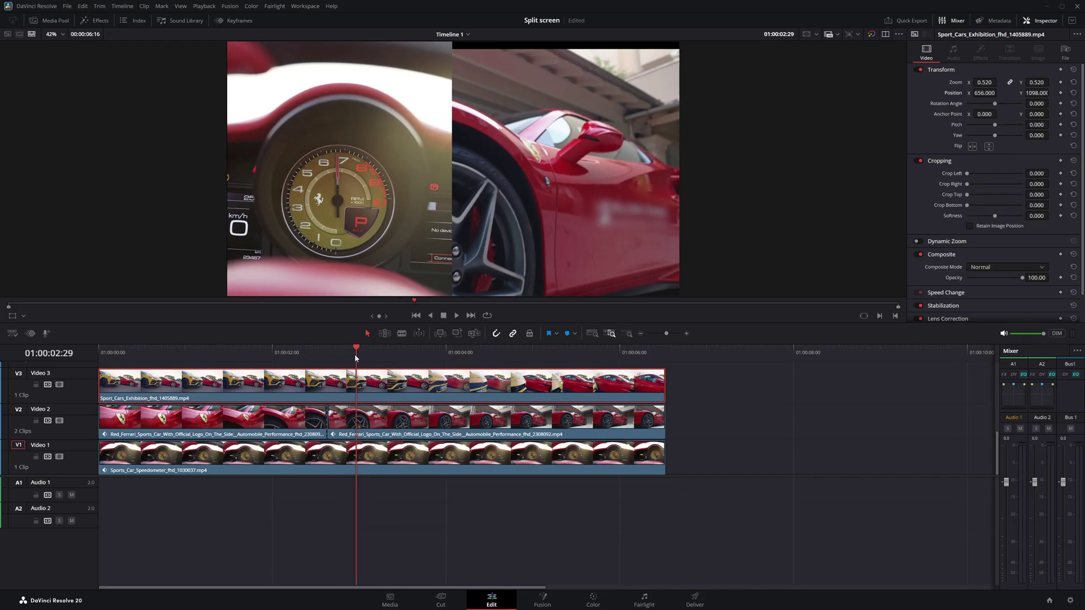
left_click(1061, 92)
- Keyframe the exhibition clip's position frame by frame, sliding it down above the Ferrari segment to X 657 and Y 410
key("Right")
mouse_move(1037, 93)
left_mouse_down()
mouse_move(978, 94)
mouse_move(1030, 100)
left_mouse_up()
key("Right")
key("Right")
key("Right")
key("Right")
key("Right")
key("Right")
key("Right")
key("Right")
key("Right")
key("Right")
key("Right")
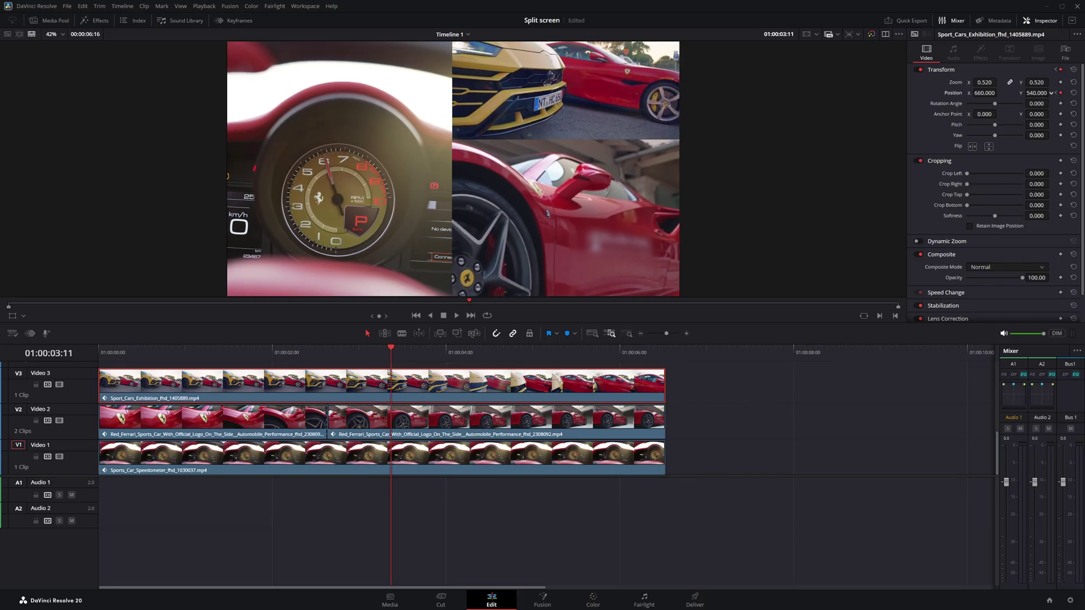
key("Right")
key("Right")
key("Right")
key("Right")
- Play back the three-clip split-screen animation, and replay it from the beginning of the timeline
left_click_drag(400, 351, 434, 366)
left_click_drag(208, 383, 83, 388)
key("space")
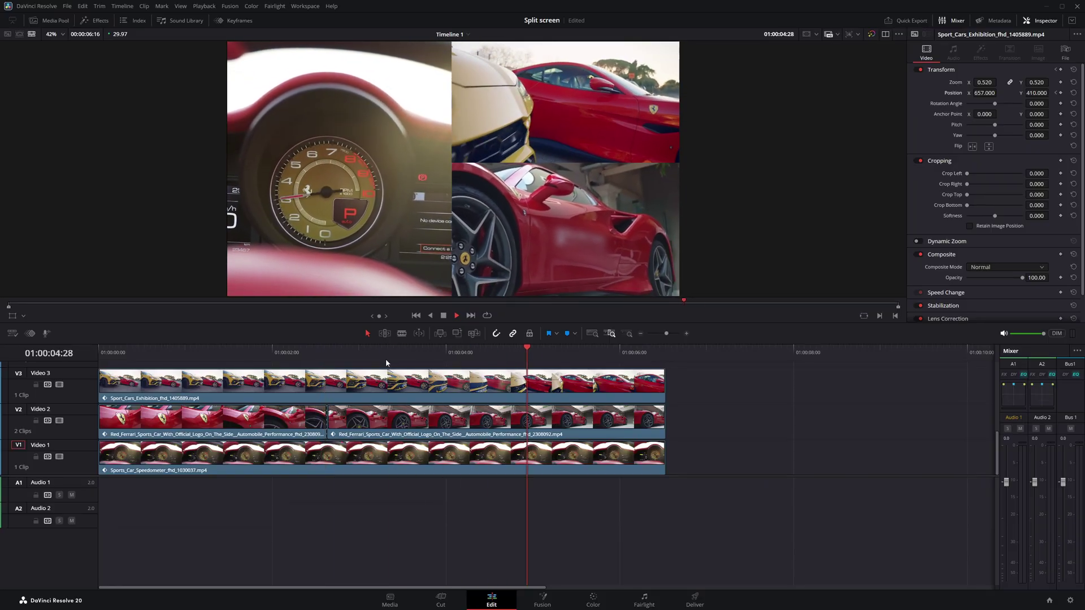
key("space")
left_click_drag(564, 352, 99, 353)
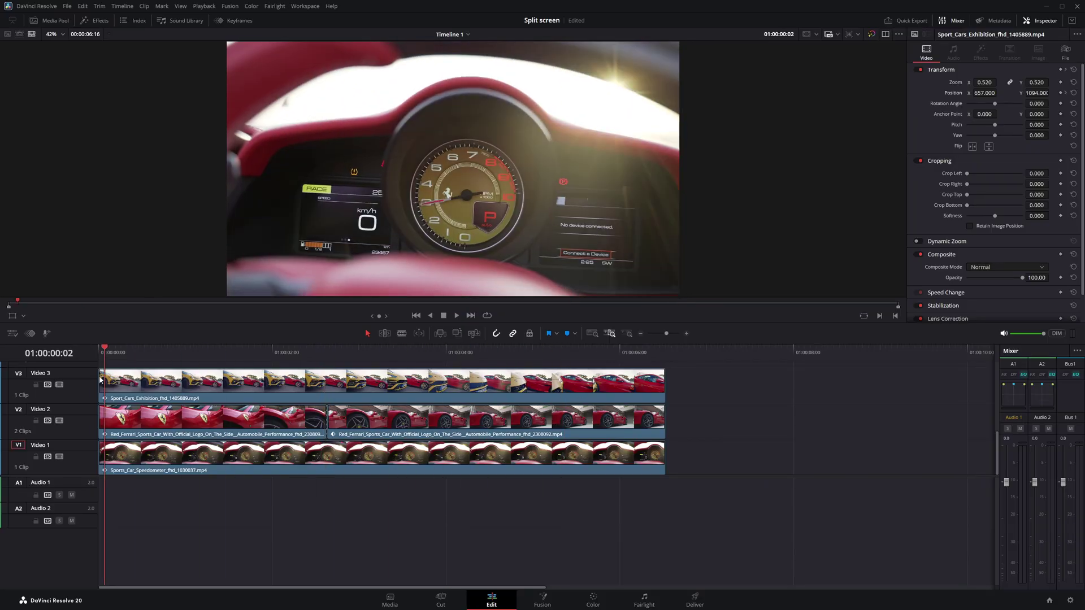
key("space")
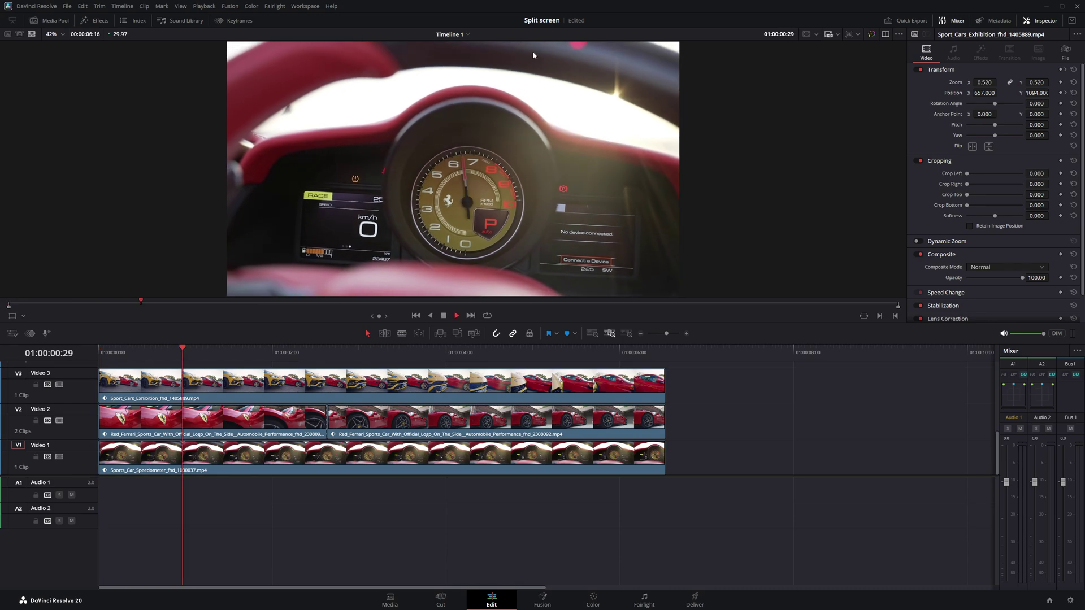
key("space")
- Add a video track directly above Video 1 and place a Solid Color generator at its start
right_click(74, 451)
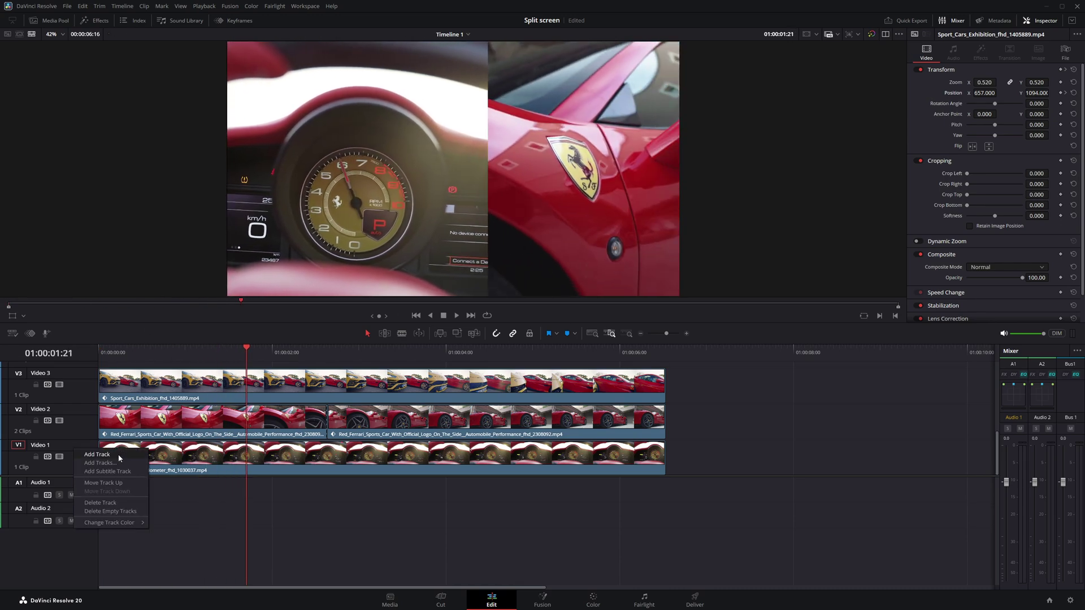
left_click(120, 459)
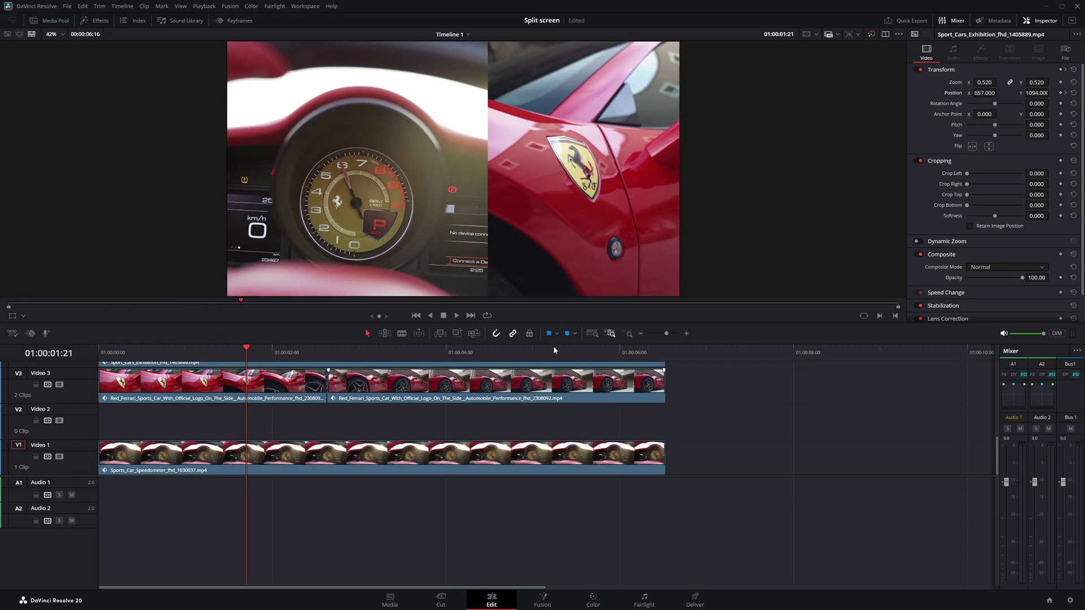
left_click(106, 21)
left_click(35, 95)
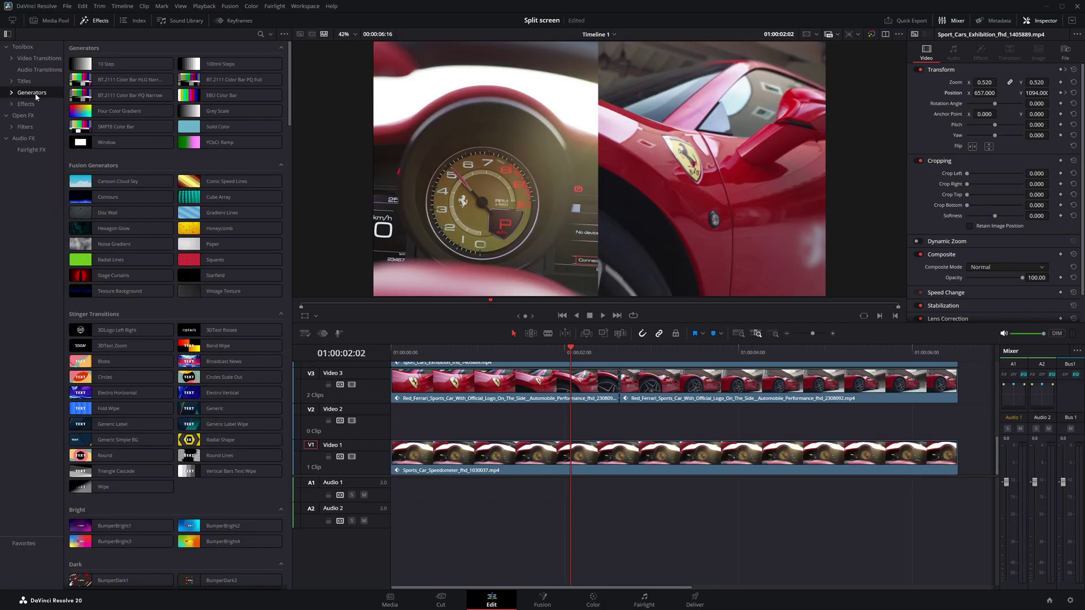
left_click_drag(218, 131, 391, 424)
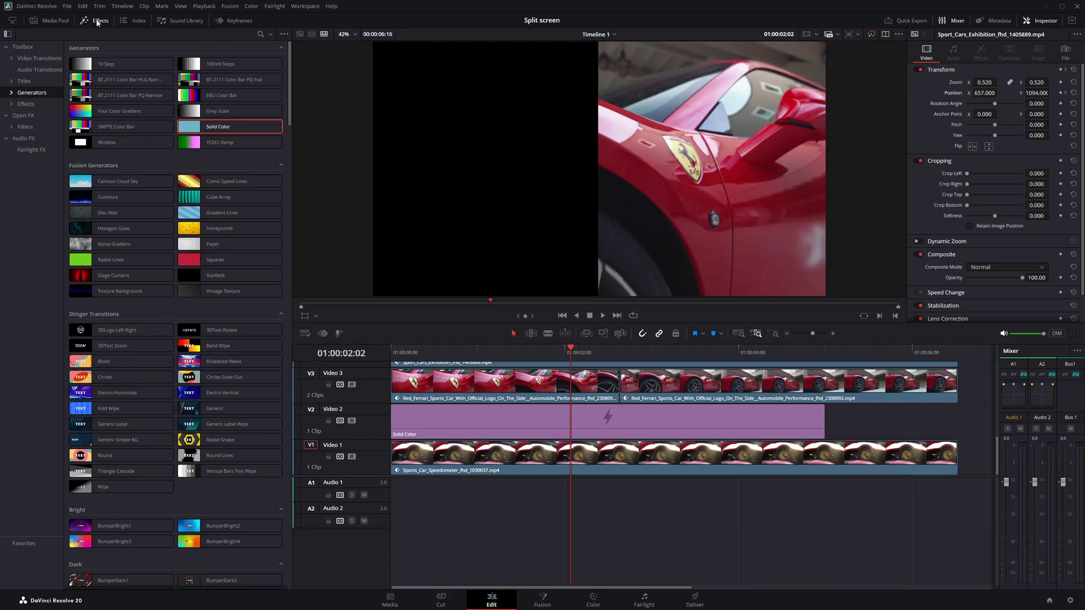
- Set the Solid Color generator's zoom to X 0.020 and Y 1.030, and change its color to white
left_click(728, 421)
left_click_drag(985, 100, 961, 100)
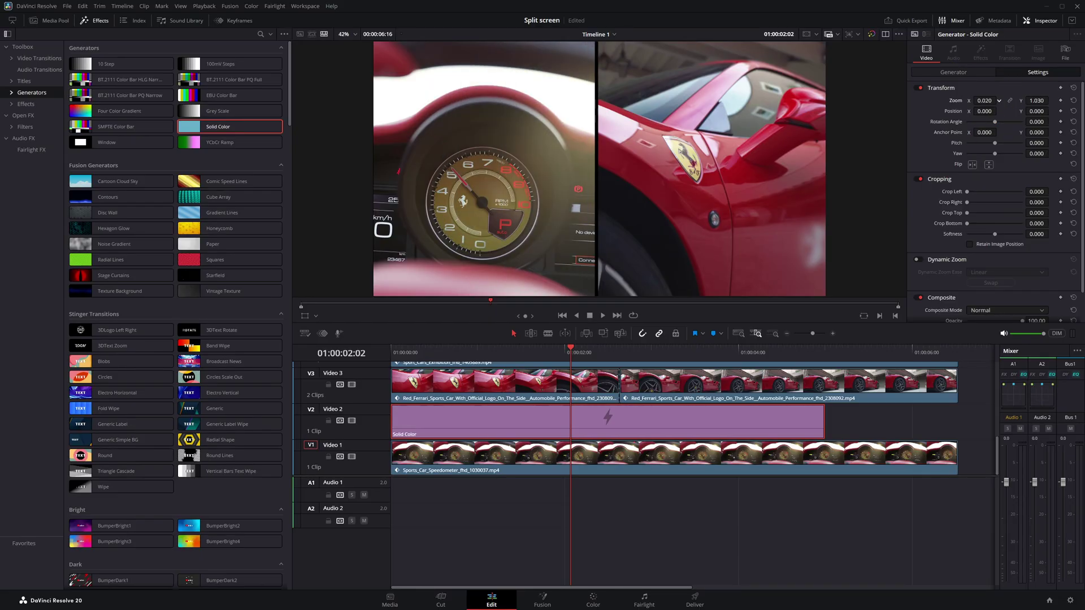
left_click(945, 73)
left_click(968, 102)
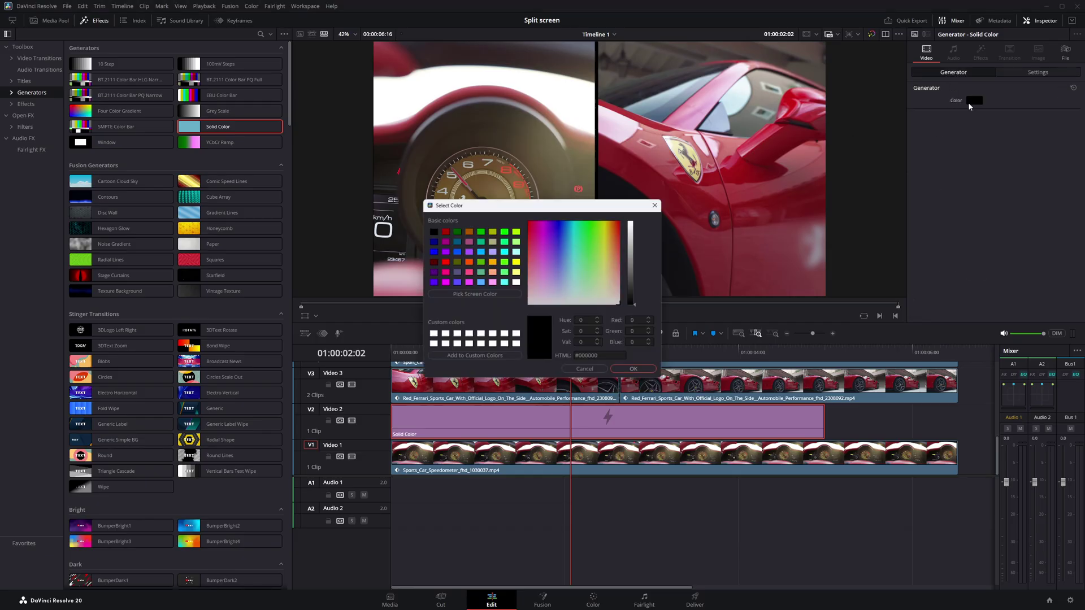
left_click(516, 282)
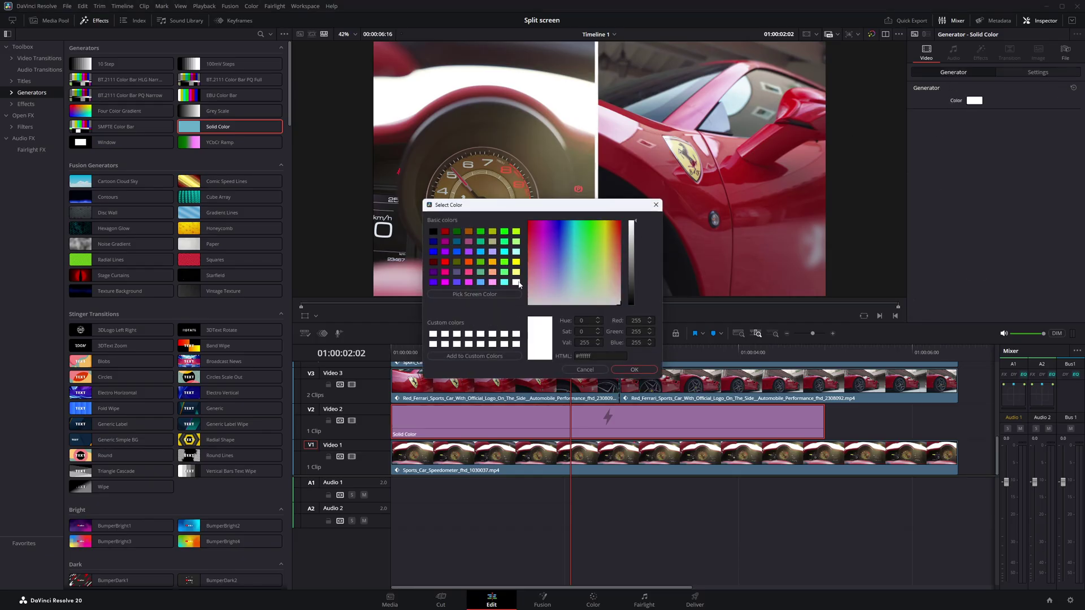
left_click(634, 369)
- At 01:00:01:18, narrow the white vertical line to zoom X 0.010 and set its X position to 393
left_click(554, 350)
left_click(530, 350)
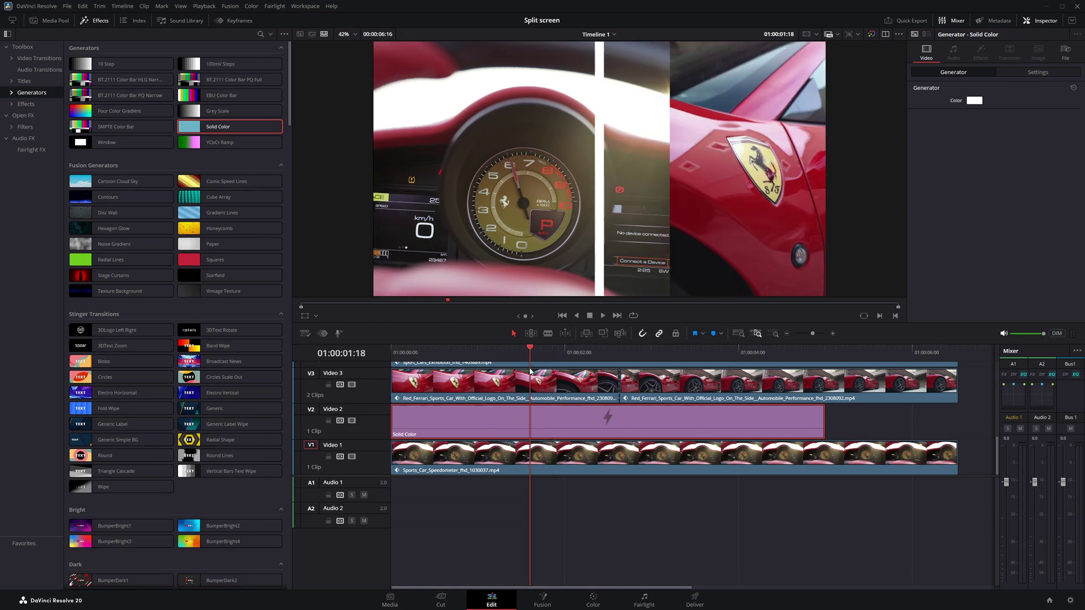
left_click(1037, 72)
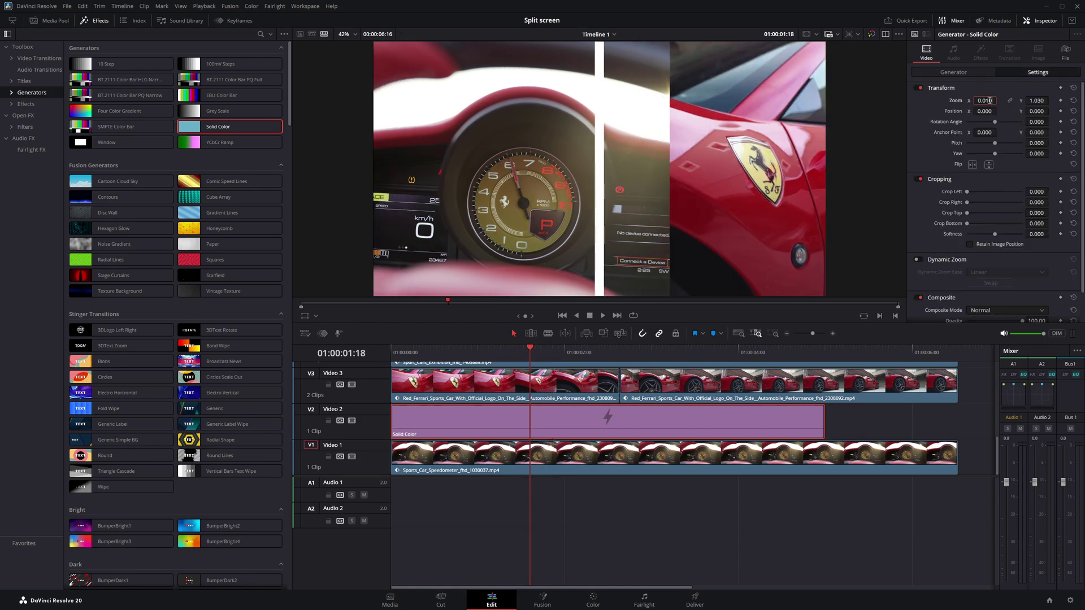
left_click_drag(987, 112, 1000, 111)
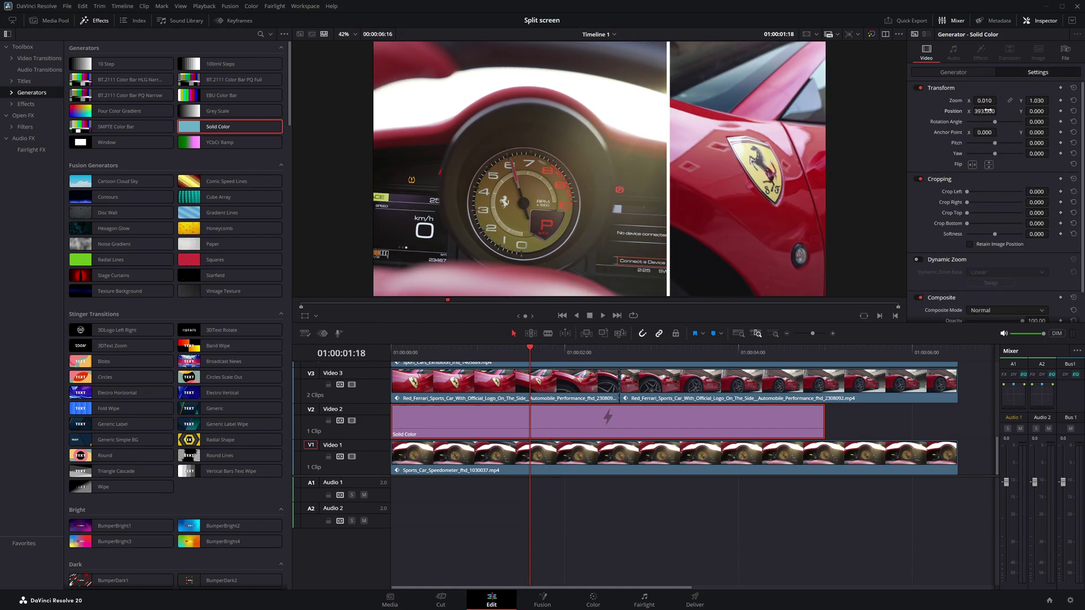
- Keyframe the vertical line's X position at 1297 at 01:00:01:05 and at 1142 at 01:00:01:07
left_click_drag(527, 358, 492, 359)
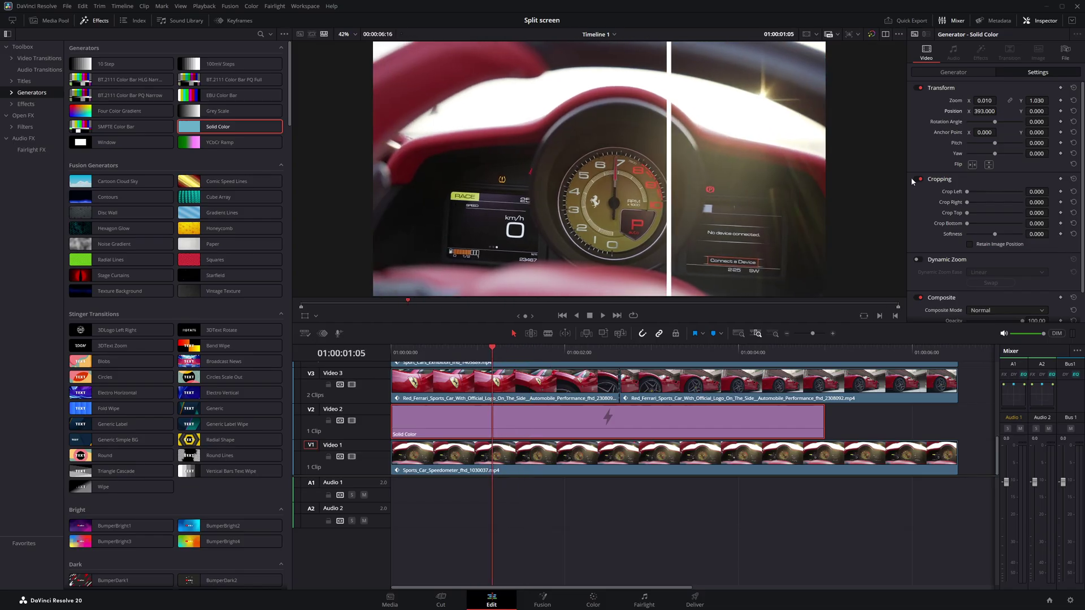
left_click_drag(985, 111, 1000, 110)
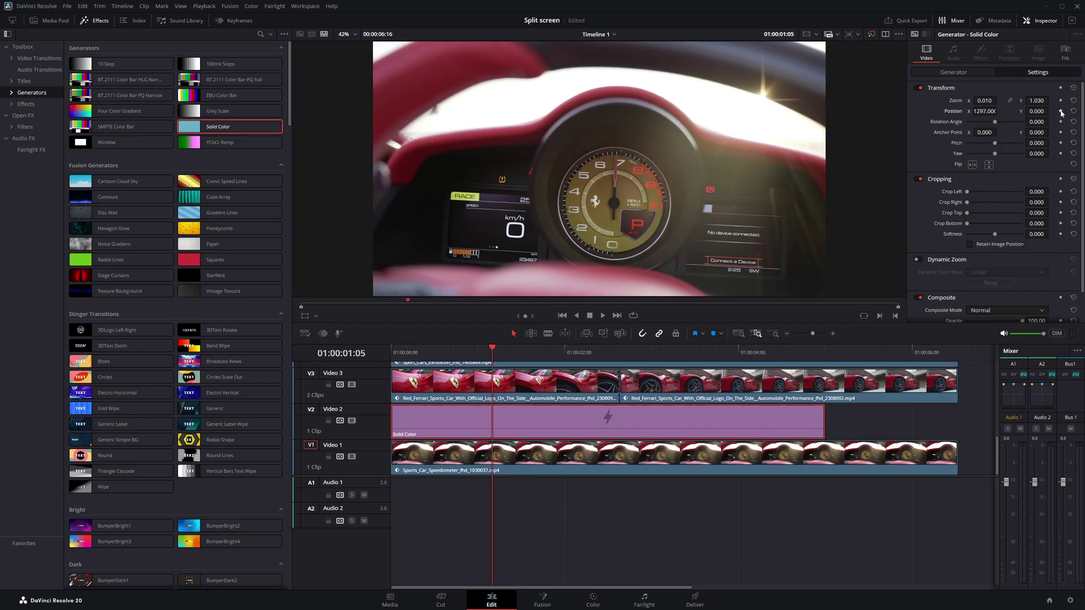
key("Right")
key("Right")
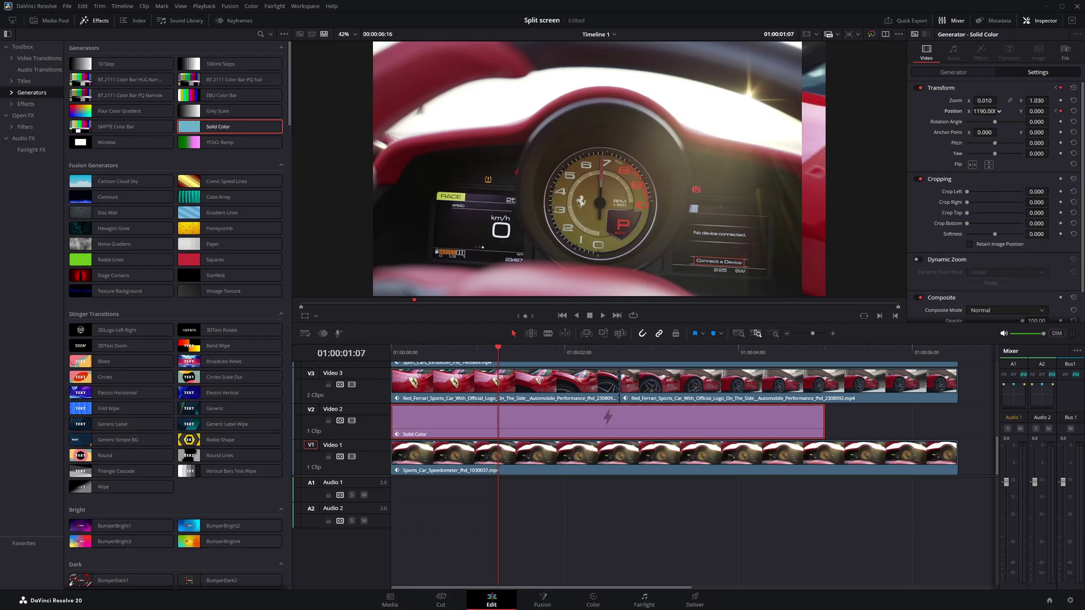
left_click_drag(1000, 111, 1000, 111)
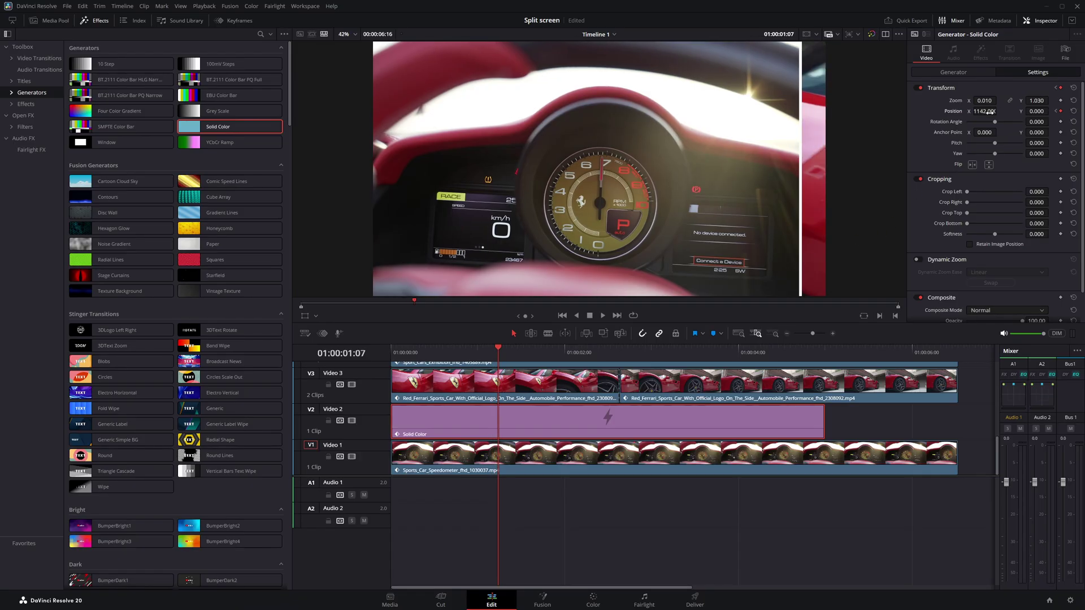
- Keyframe the vertical line's X position frame by frame along the sliding Ferrari clip's edge, ending at -11
key("Right")
key("Right")
key("Right")
key("Right")
key("Right")
key("Right")
key("Right")
key("Right")
key("Right")
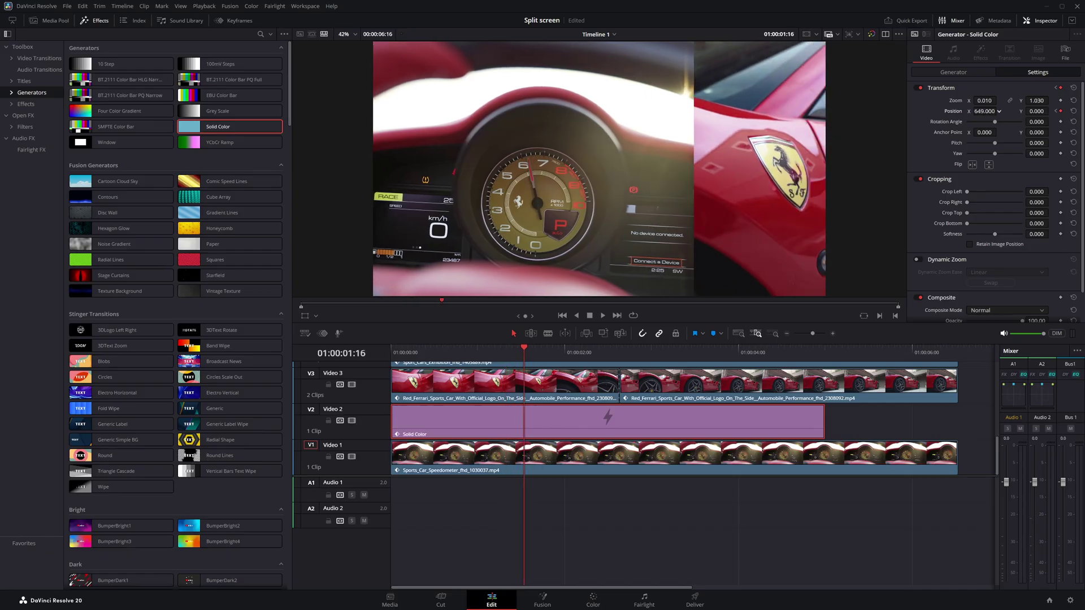
key("Right")
key("Right")
key("Right")
key("Right")
key("Right")
key("Right")
key("Right")
key("Right")
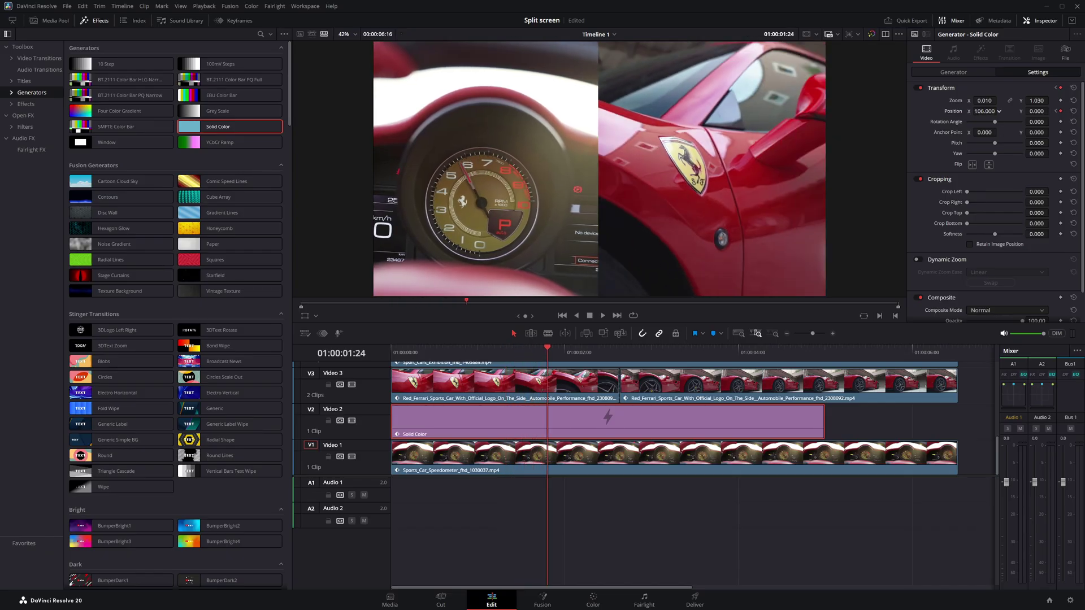
key("space")
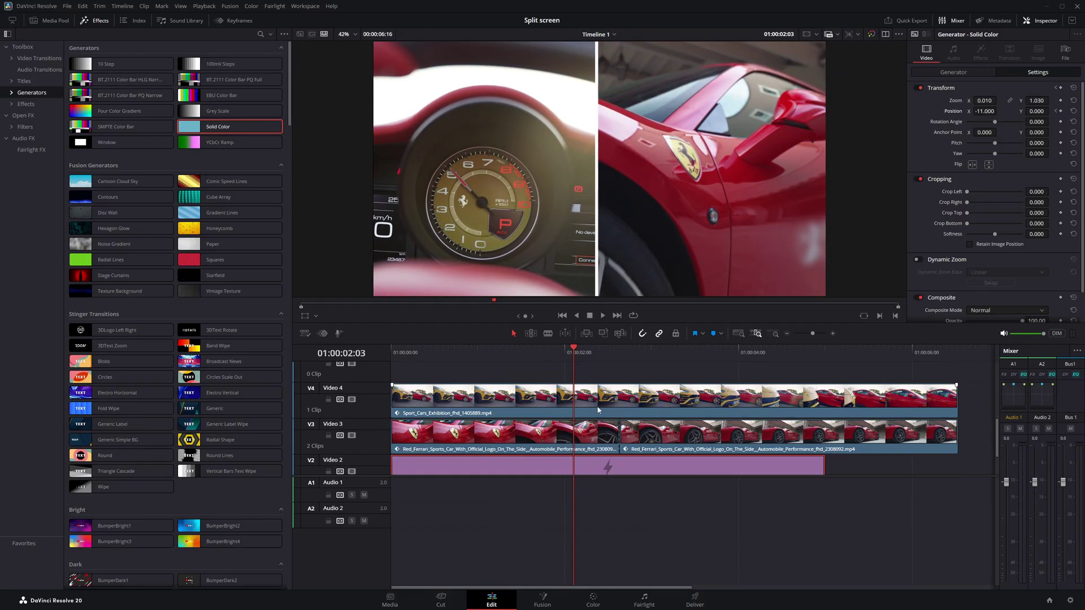
- Place a white Solid Color generator on the empty track above Video 4, with zoom X 0.530, Y 0.015 and X position 657
left_click_drag(230, 126, 520, 370)
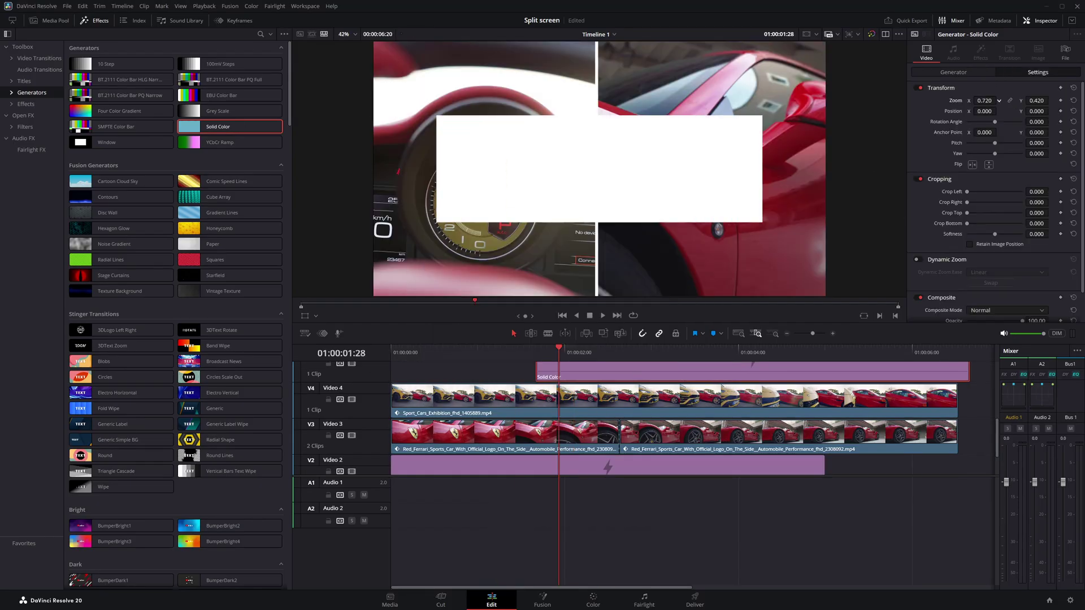
left_click_drag(1034, 101, 1037, 100)
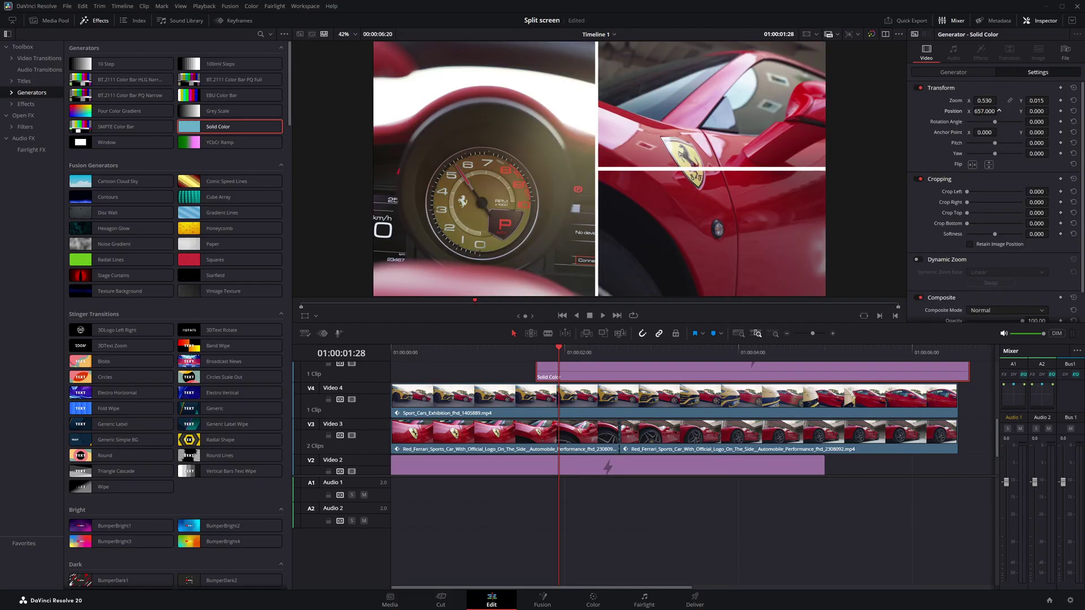
- Advance to the exhibition clip's entrance and keyframe the horizontal line's position with Y at 745
key("Right")
key("Right")
key("Right")
key("Right")
key("Right")
key("Right")
key("Right")
key("Right")
key("Right")
key("Right")
key("Right")
key("Right")
key("Right")
key("Right")
key("Right")
key("Right")
key("Right")
key("Right")
key("Right")
key("Right")
left_click(1061, 111)
mouse_move(1037, 112)
left_mouse_down()
mouse_move(1057, 111)
mouse_move(1021, 112)
left_mouse_up()
- Keyframe the horizontal line's Y position frame by frame along the exhibition clip's lower edge, and return to the start of the timeline
key("Right")
key("Right")
key("Right")
key("Right")
key("Right")
key("Right")
key("Right")
key("Right")
key("Right")
key("Right")
key("Right")
key("Right")
key("Right")
key("Right")
key("Right")
key("Right")
key("Right")
key("Right")
key("Right")
key("Right")
key("Right")
key("Right")
key("Right")
key("Right")
key("Right")
left_click_drag(1037, 112, 1022, 112)
key("Right")
left_click(711, 355)
left_click_drag(711, 354, 328, 425)
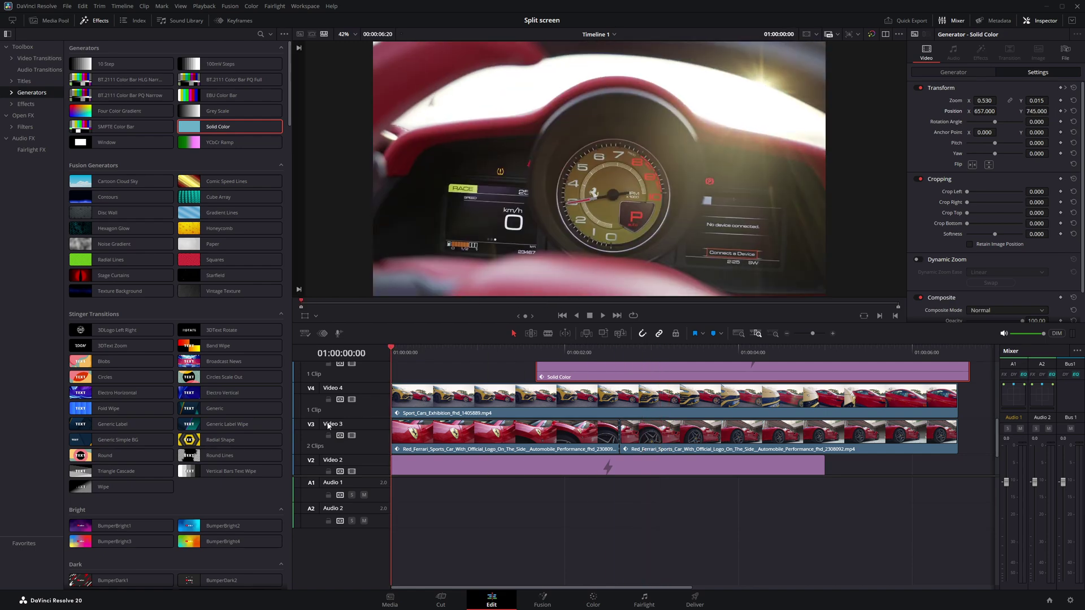